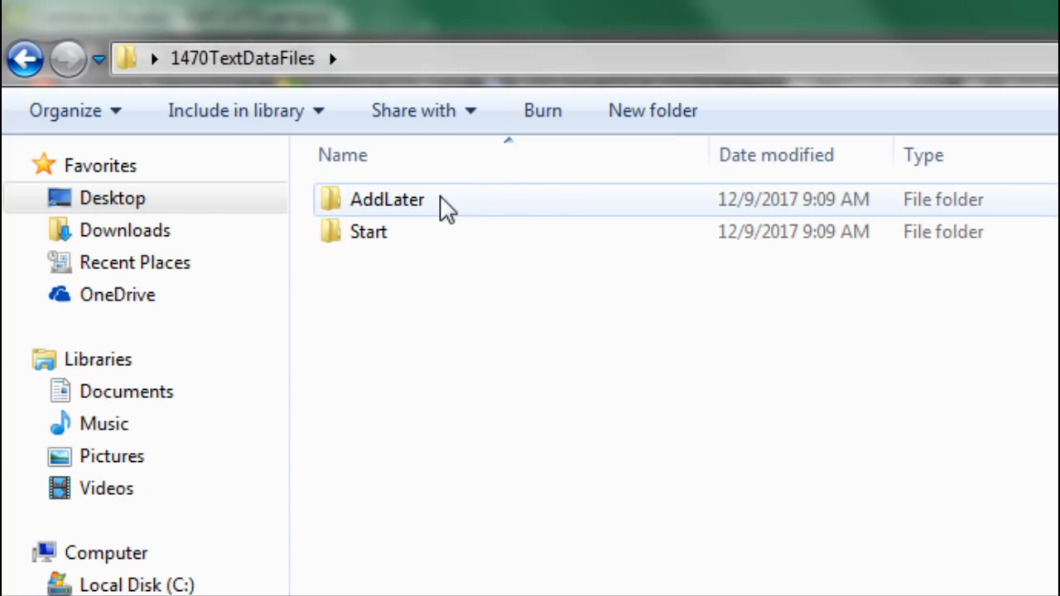
Open the Start folder inside 1470TextDataFiles to view its data files
double_click(370, 241)
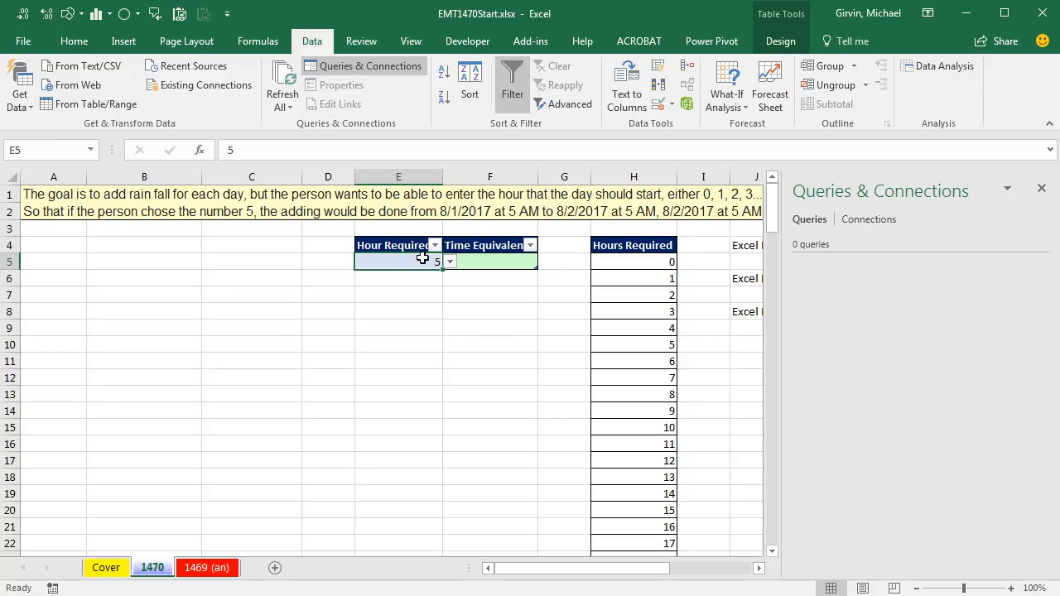
In Excel, widen column E to fit its header and try hour 10 in E5's validation list before choosing 5 again
drag(443, 175, 464, 174)
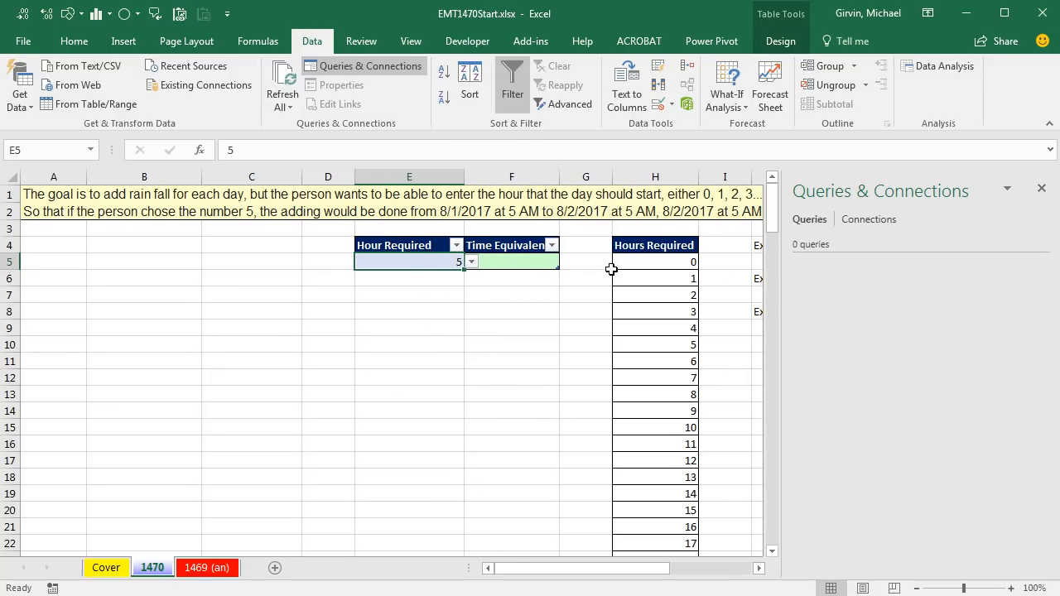
click(471, 262)
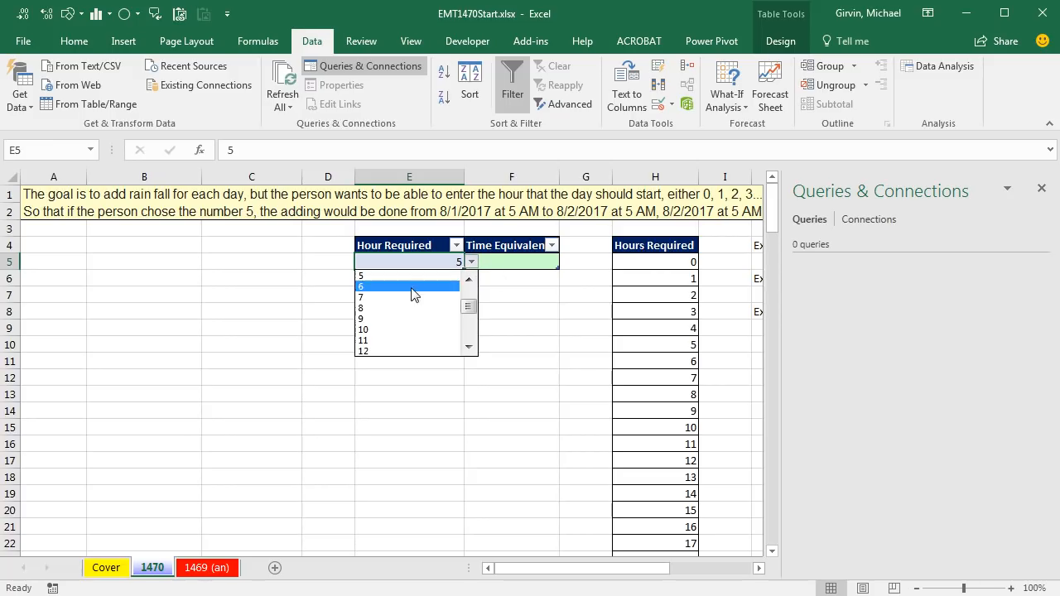
click(390, 329)
click(471, 262)
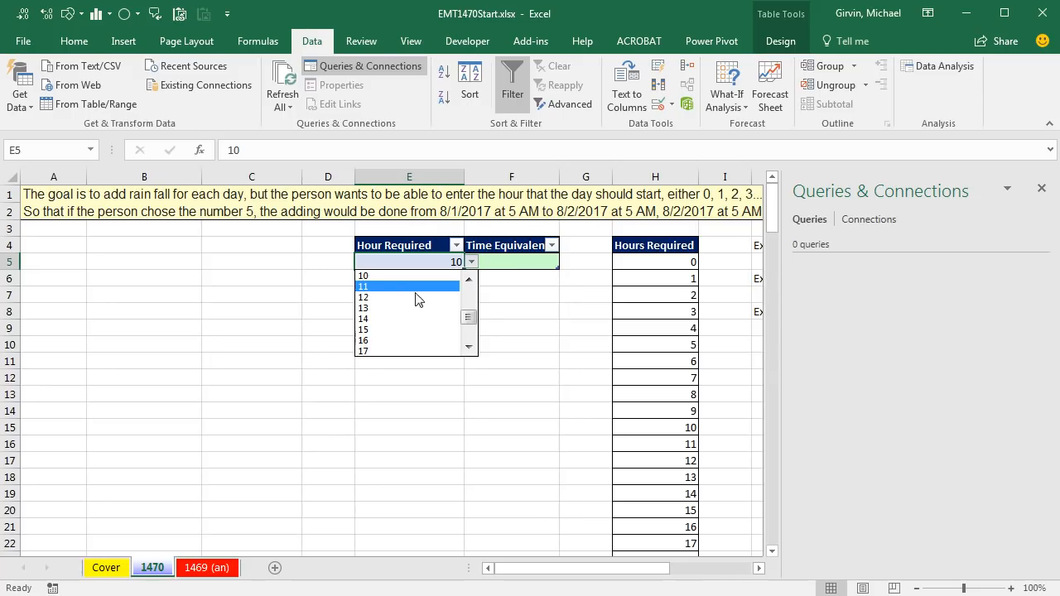
drag(472, 316, 470, 304)
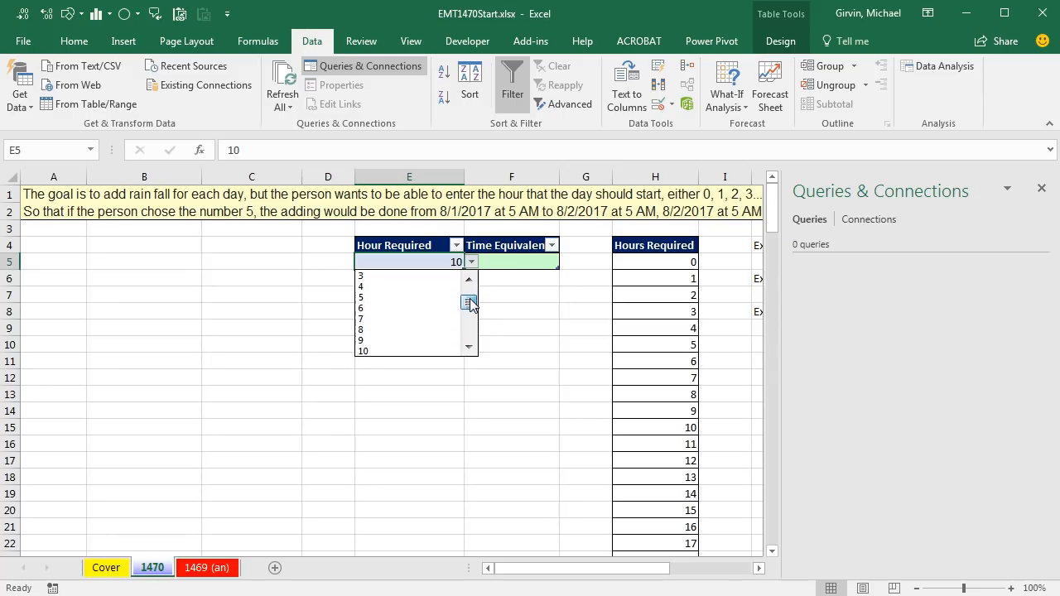
click(411, 298)
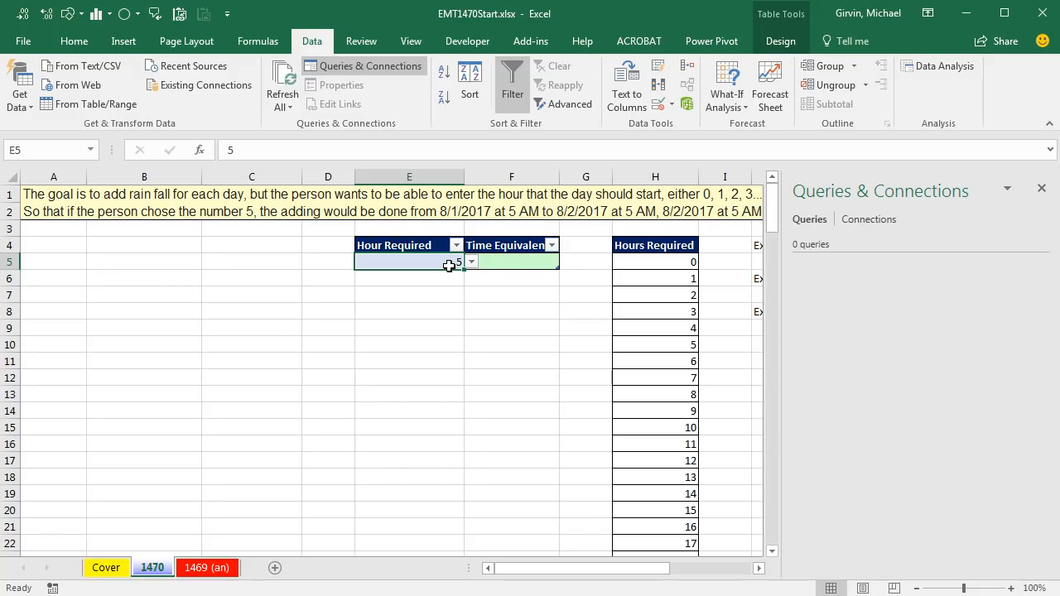
Widen column F to fit its header and enter the formula =[Hour Required]/24 in the Time Equivalent cell F5
click(492, 261)
drag(559, 177, 590, 184)
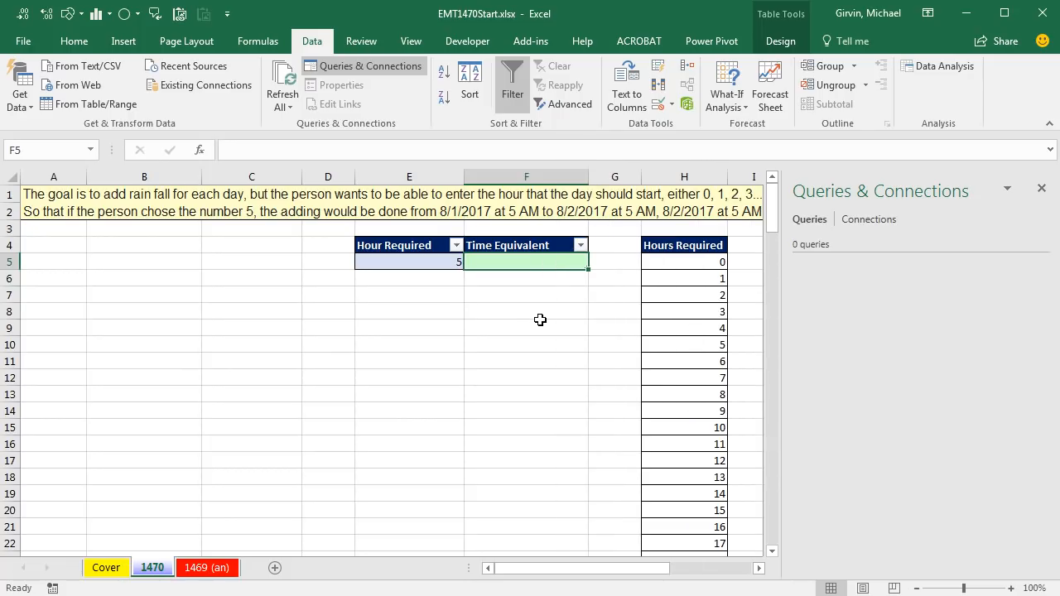
text(=)
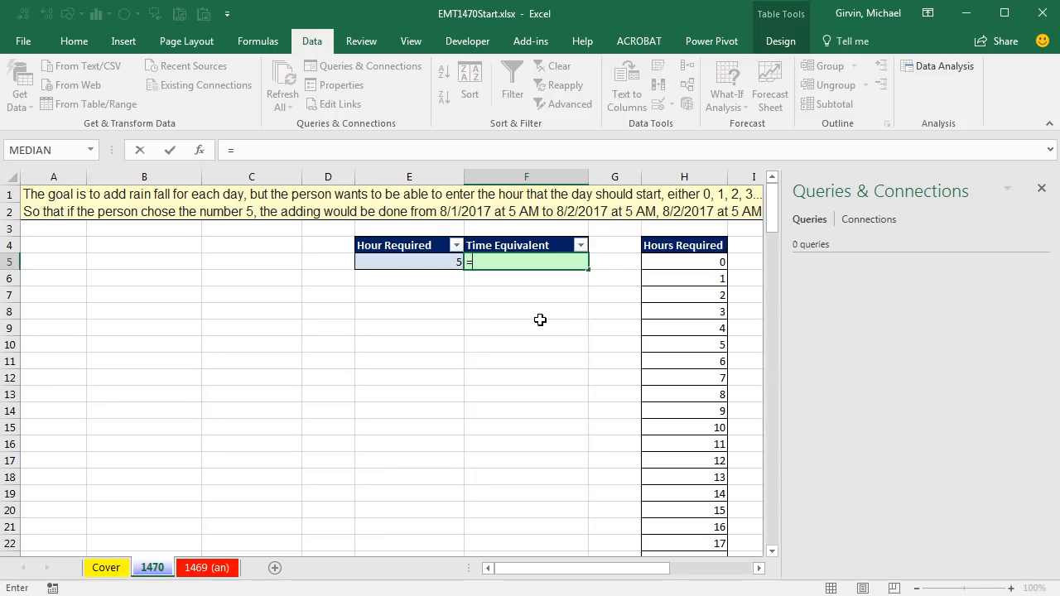
key(Left)
text(/24)
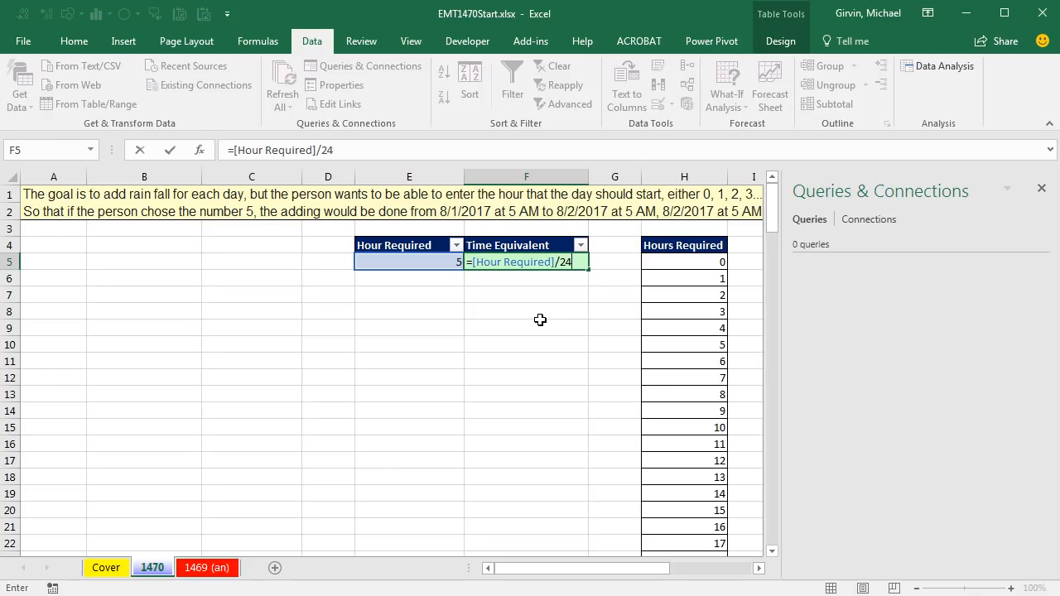
key(ctrl+Return)
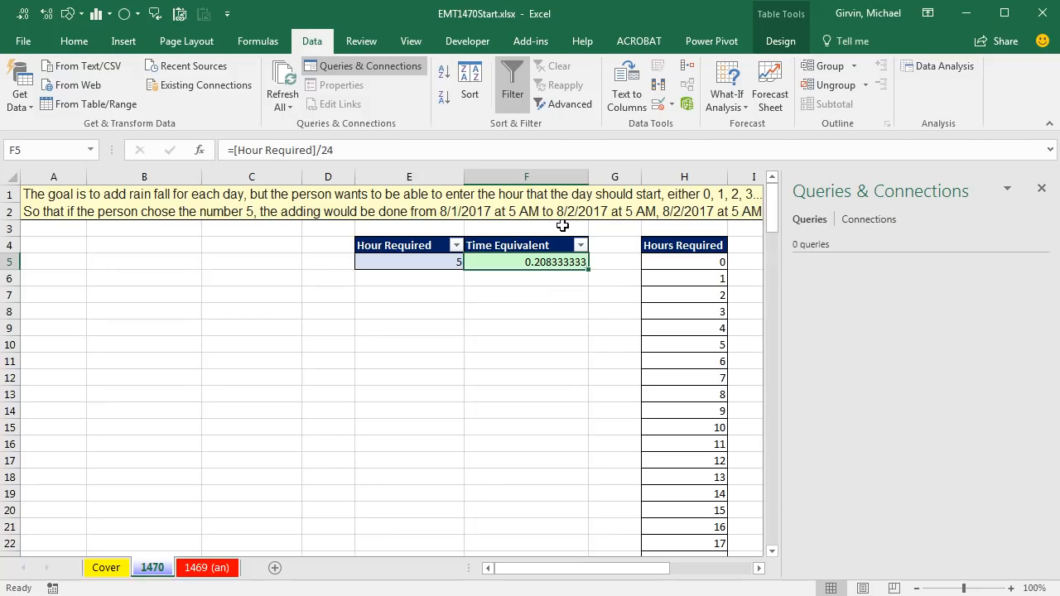
Check the table name assigned to the table holding Hour Required and Time Equivalent
click(122, 40)
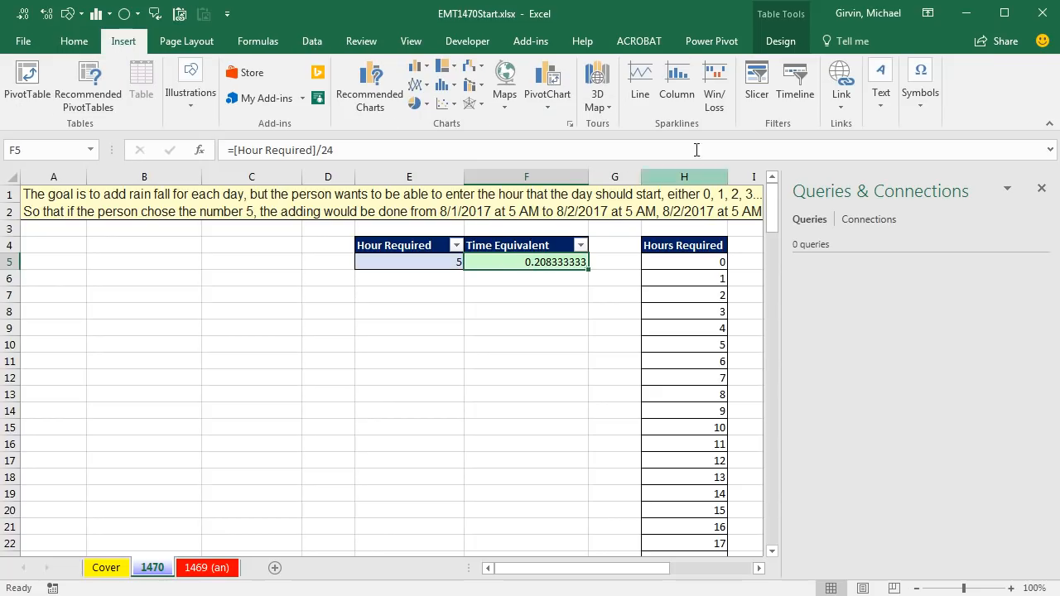
click(778, 43)
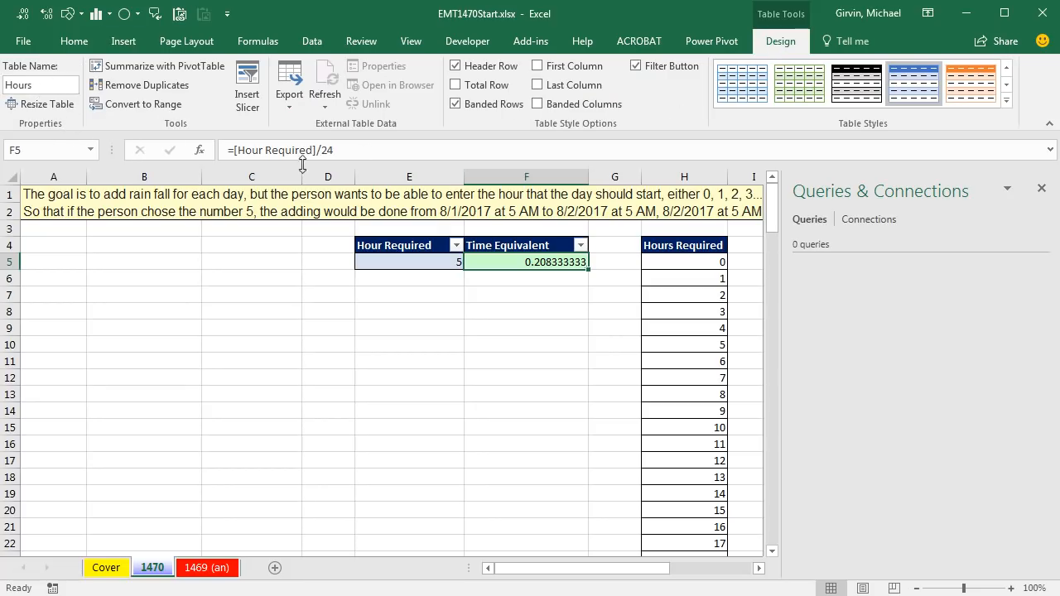
click(442, 262)
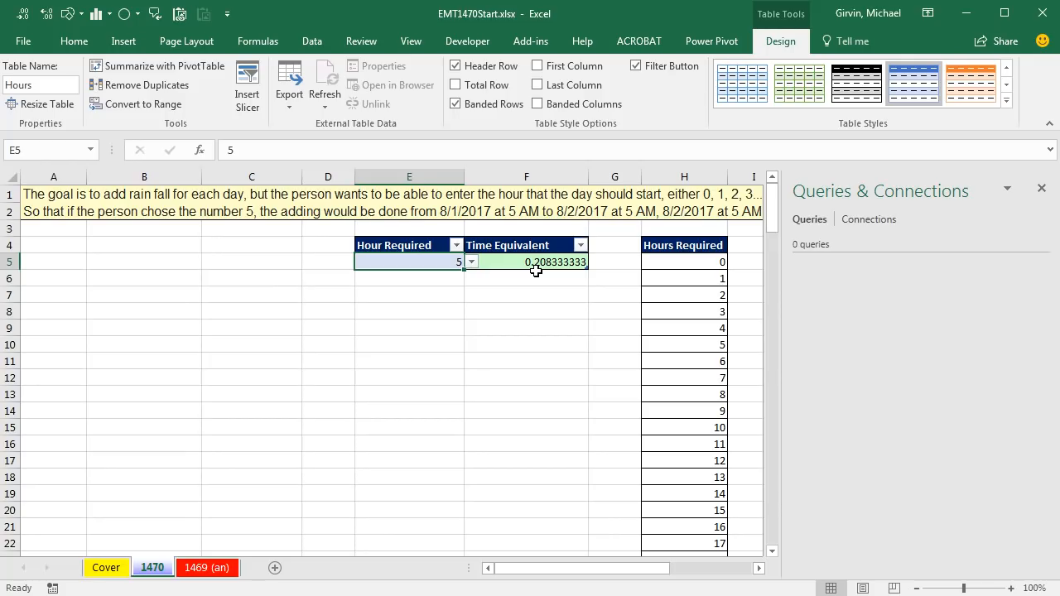
Load the Hours table into the Query Editor and delete its Changed Type step
click(429, 246)
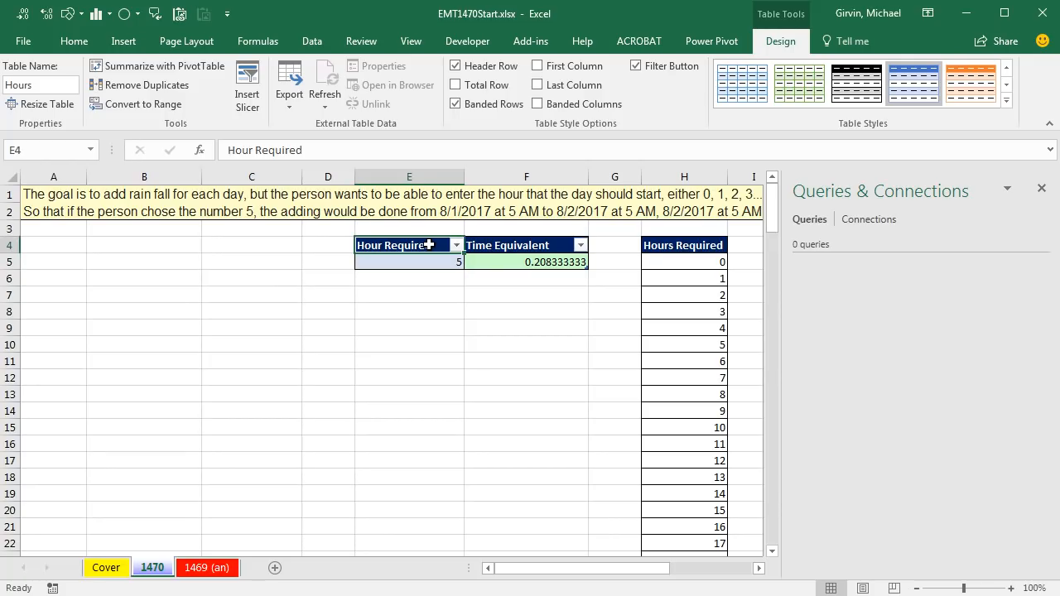
click(311, 41)
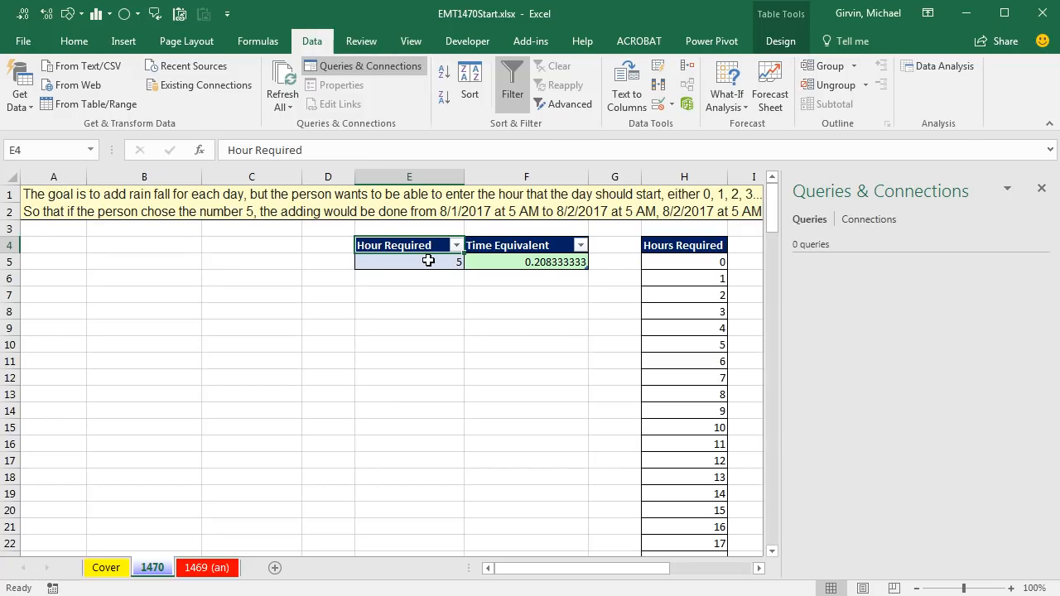
click(95, 106)
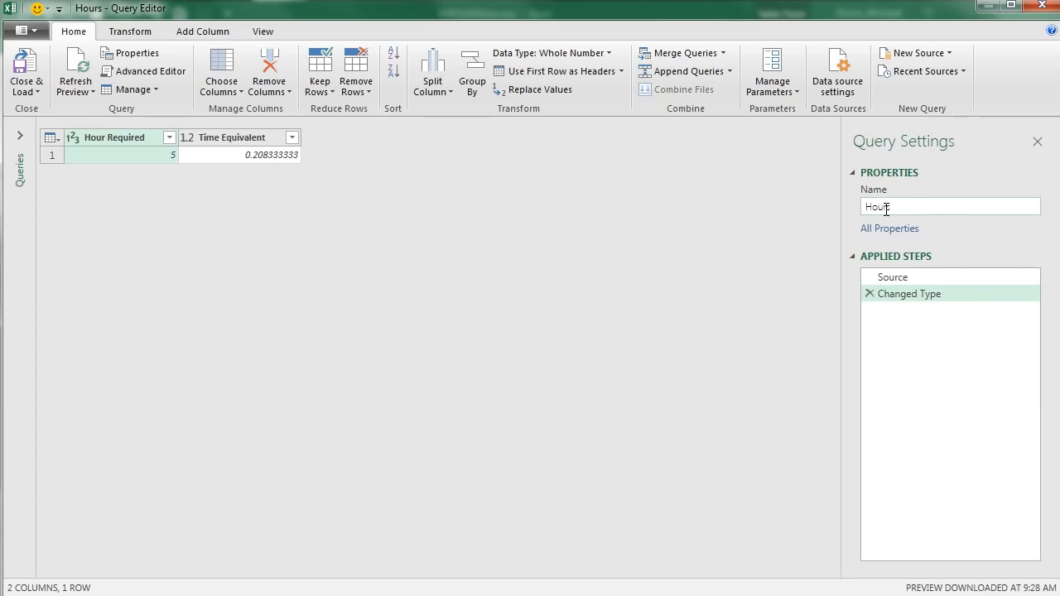
click(870, 294)
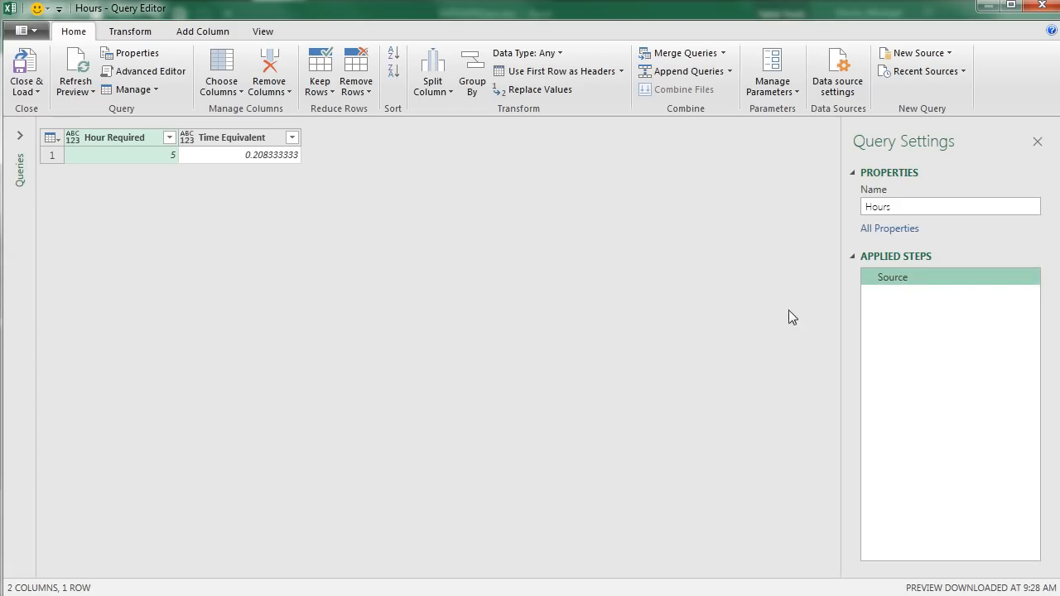
Drill down into the Time Equivalent value so the Hours query returns a single value
click(268, 157)
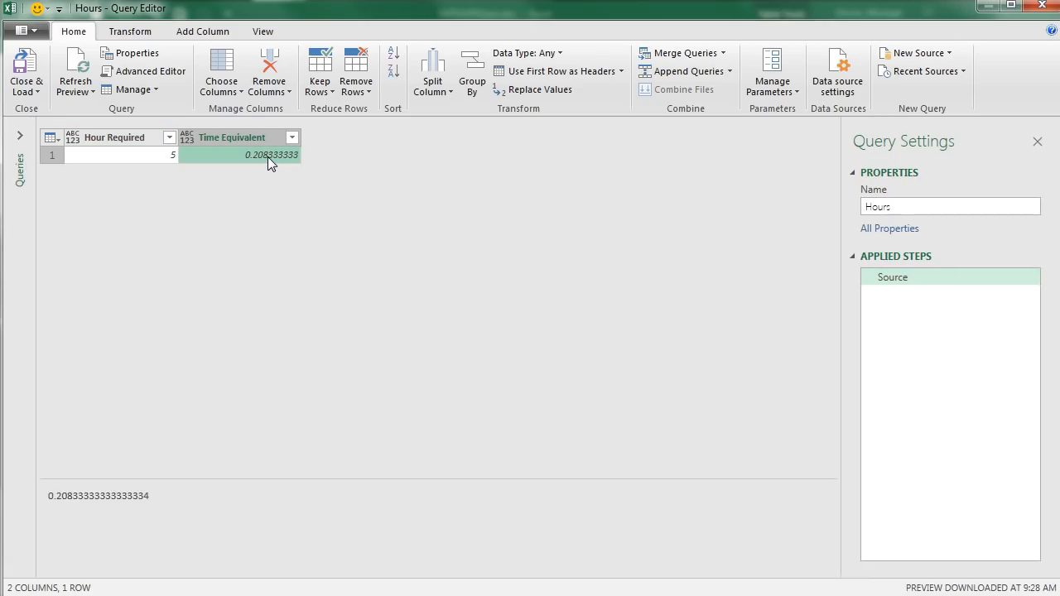
right_click(268, 156)
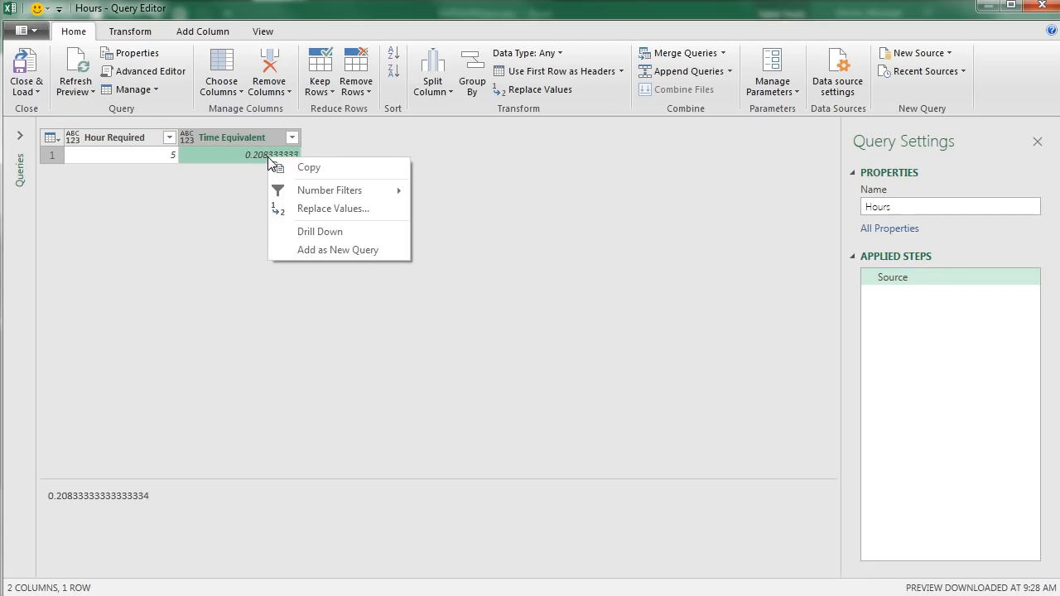
click(296, 236)
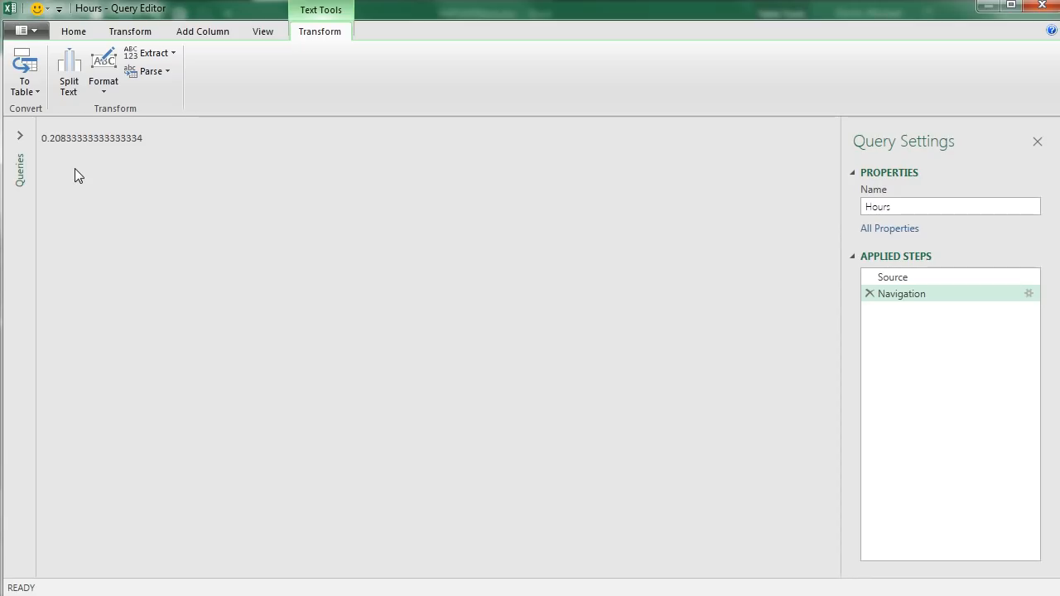
Close the Query Editor and load the Hours query as Only Create Connection
click(71, 33)
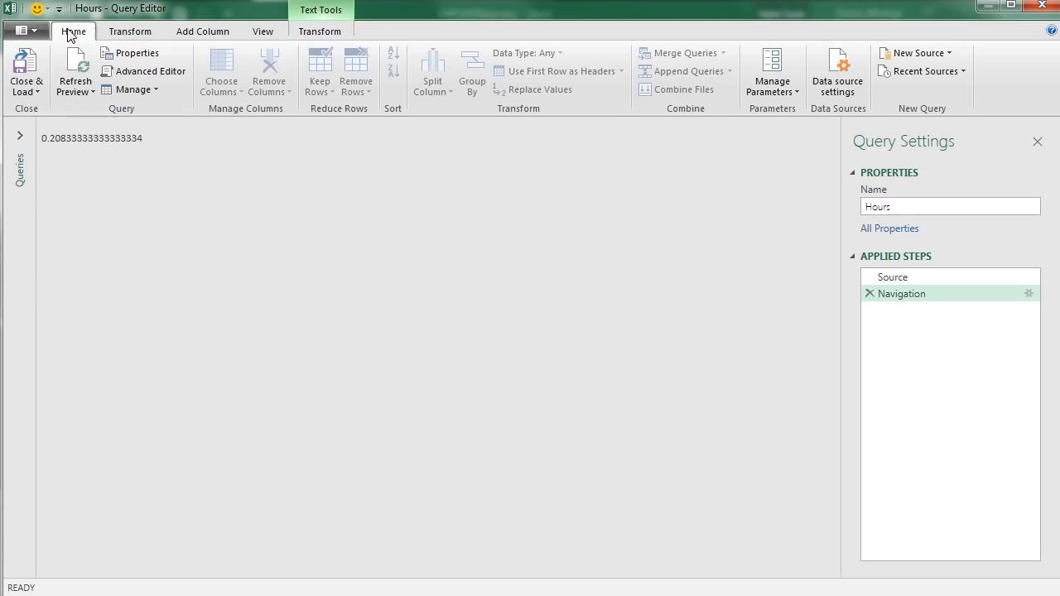
click(39, 82)
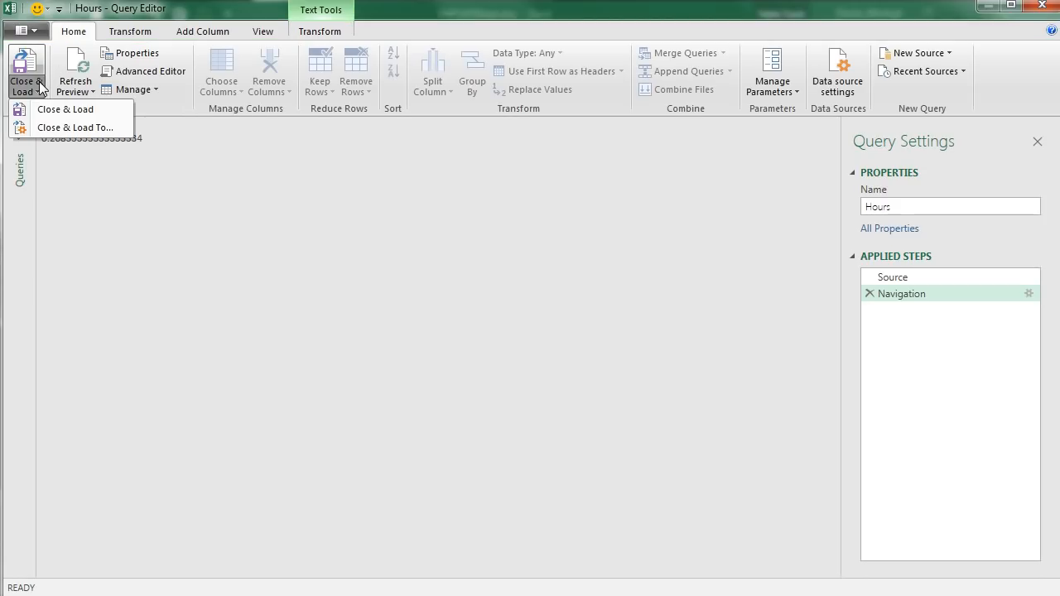
click(75, 127)
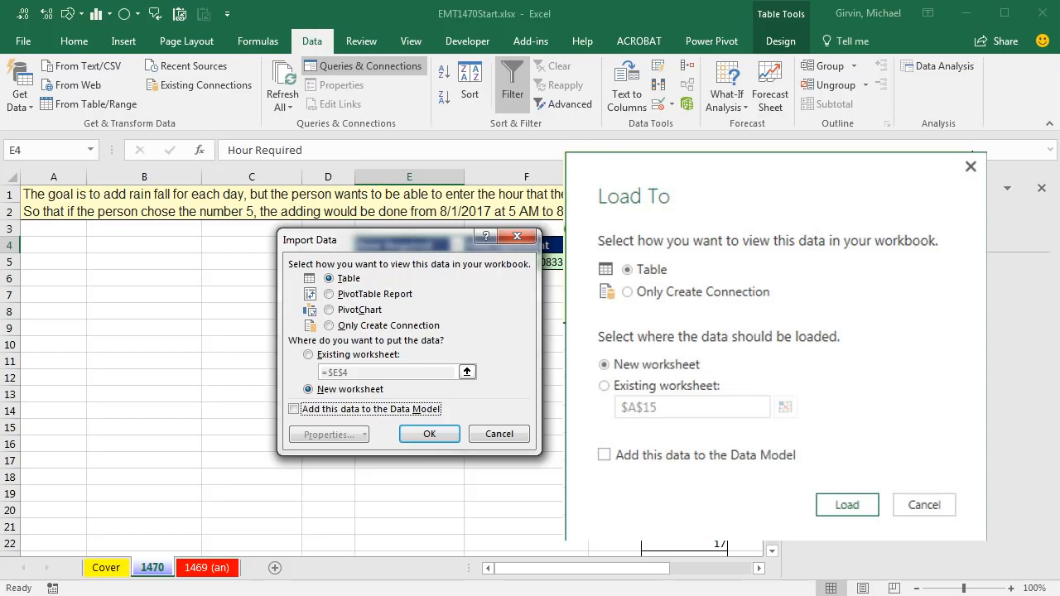
click(329, 326)
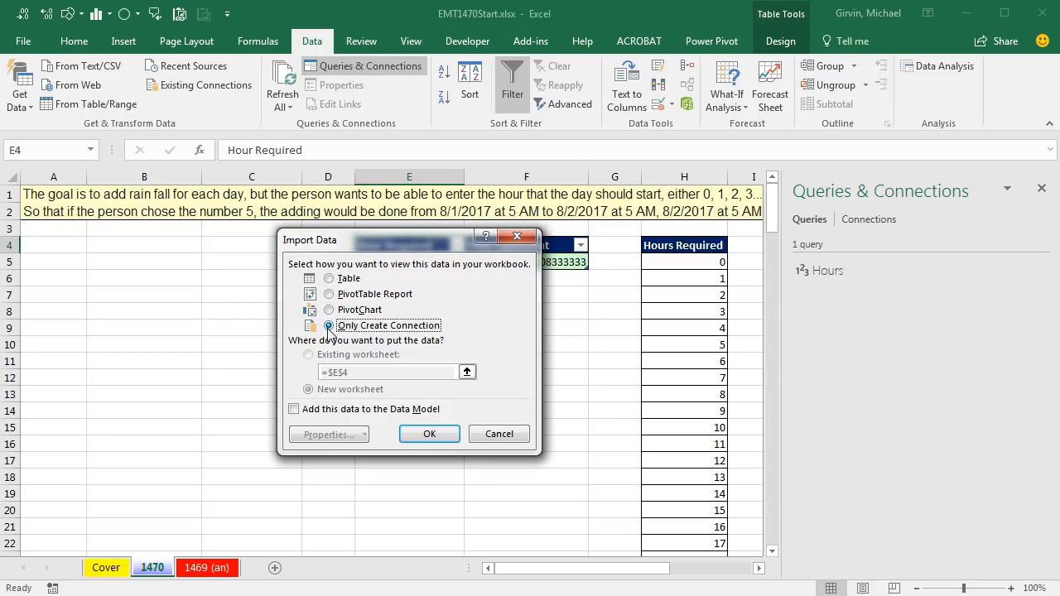
click(438, 439)
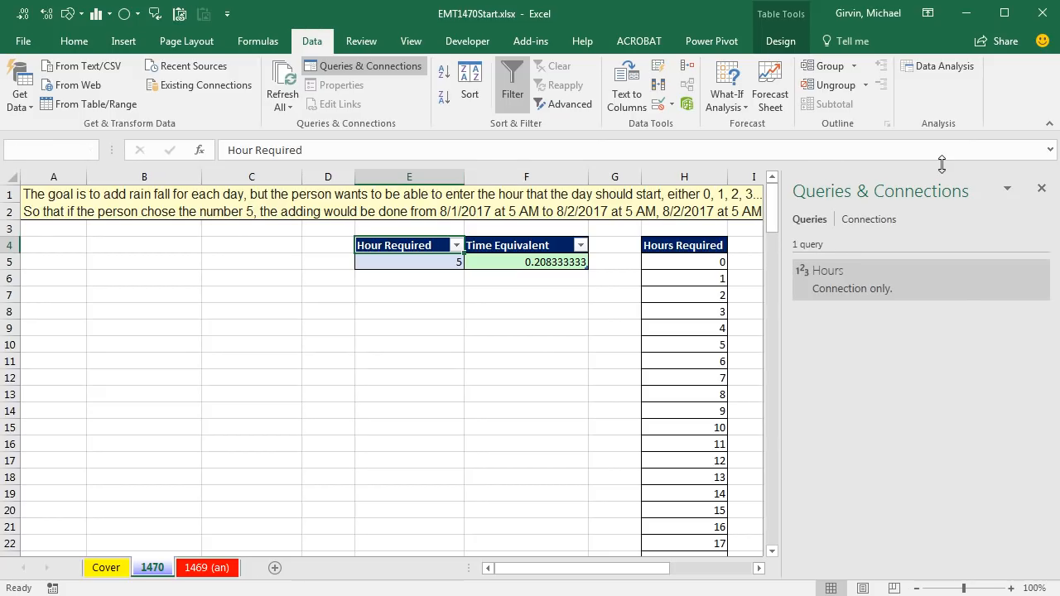
mouse_move(825, 290)
Import data from the Start folder within the desktop folder 1470TextDataFiles and open the file list for editing in the Query Editor
click(34, 112)
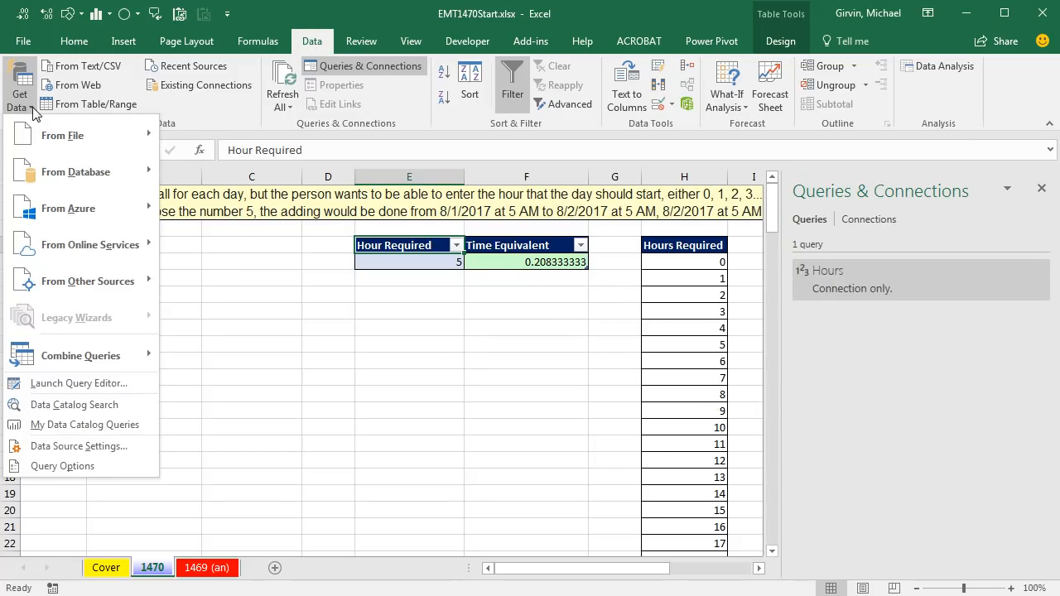
mouse_move(58, 135)
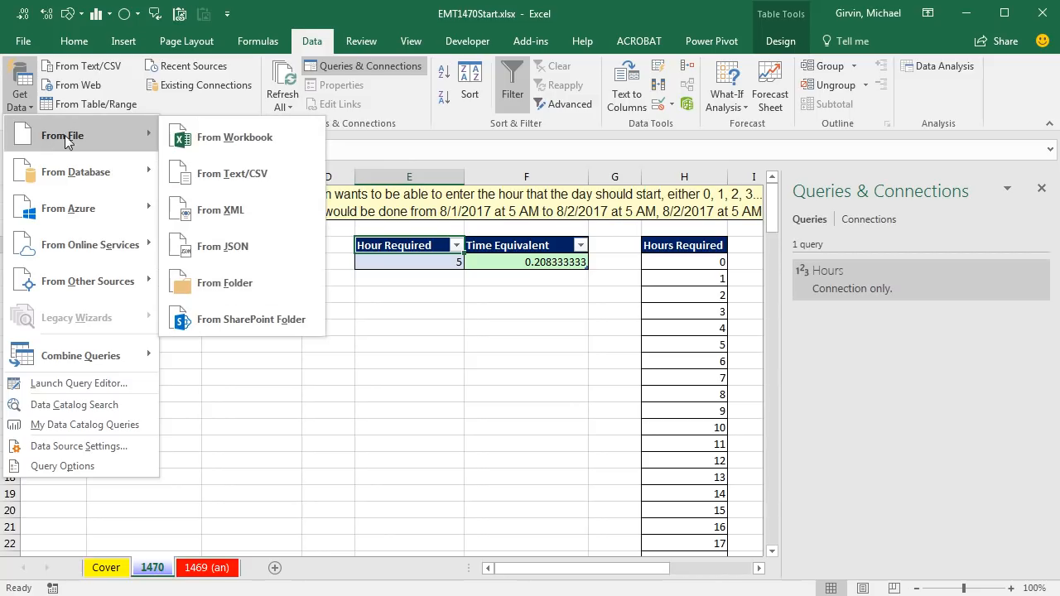
click(213, 283)
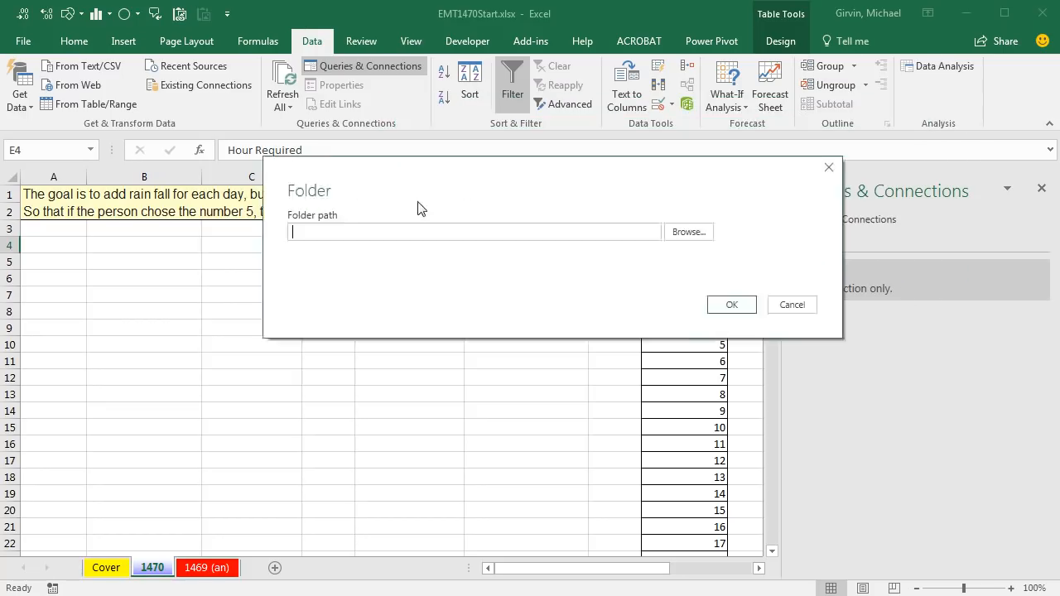
click(531, 293)
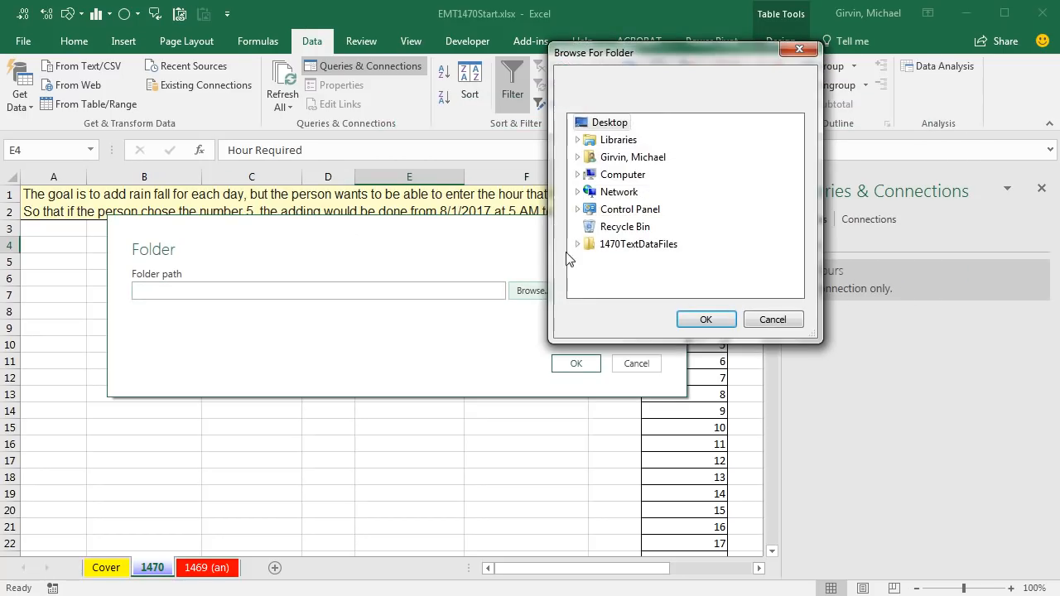
click(577, 244)
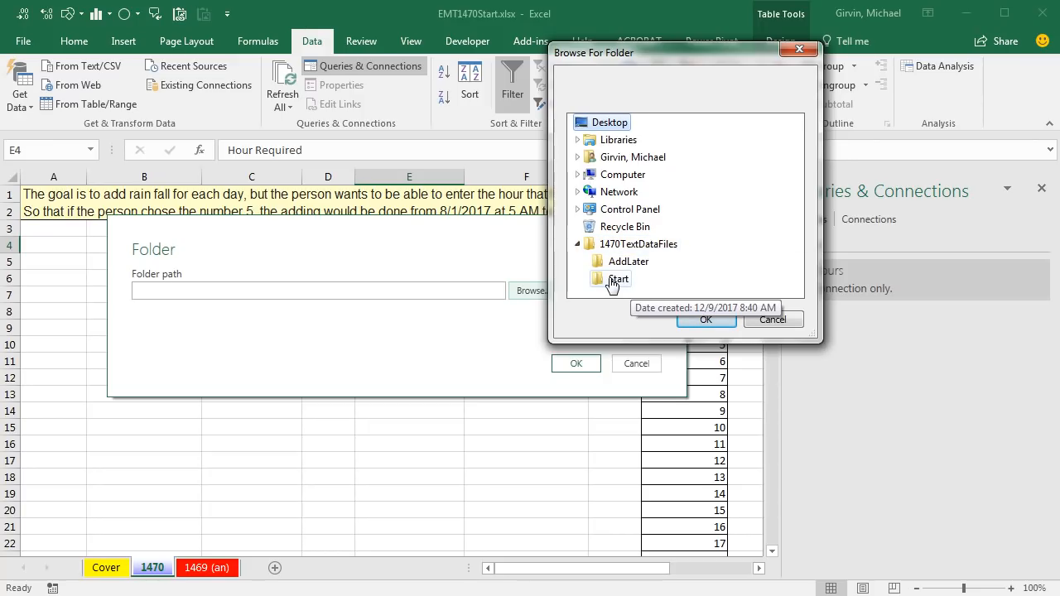
click(613, 282)
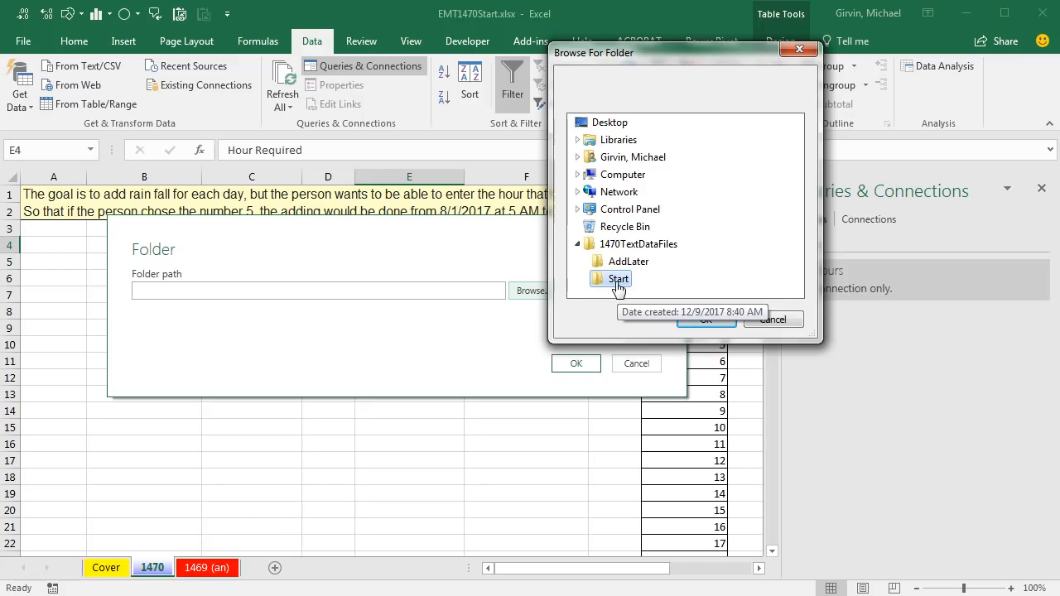
click(706, 320)
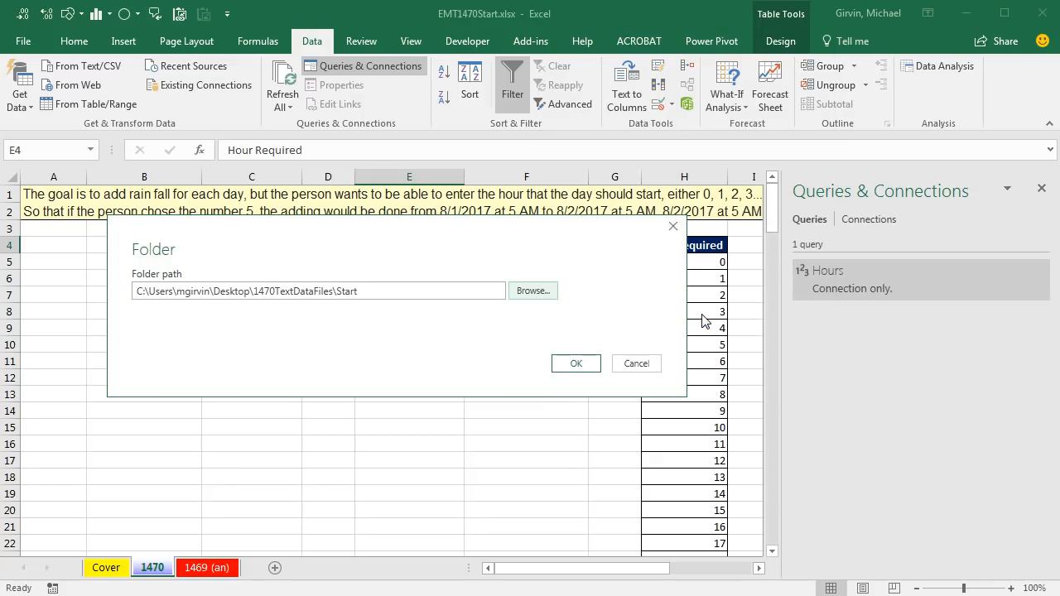
click(574, 367)
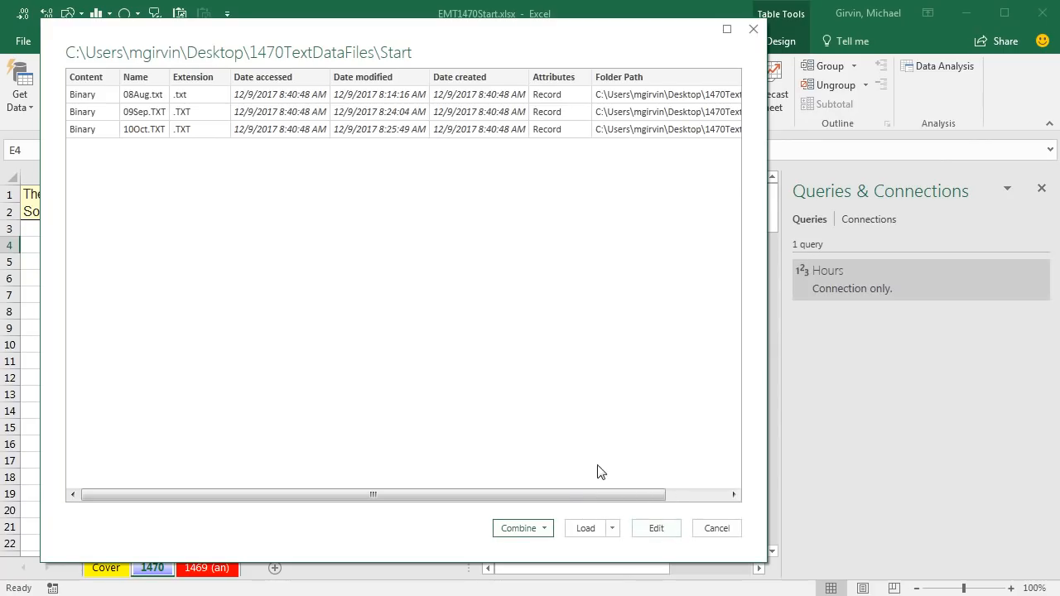
click(656, 528)
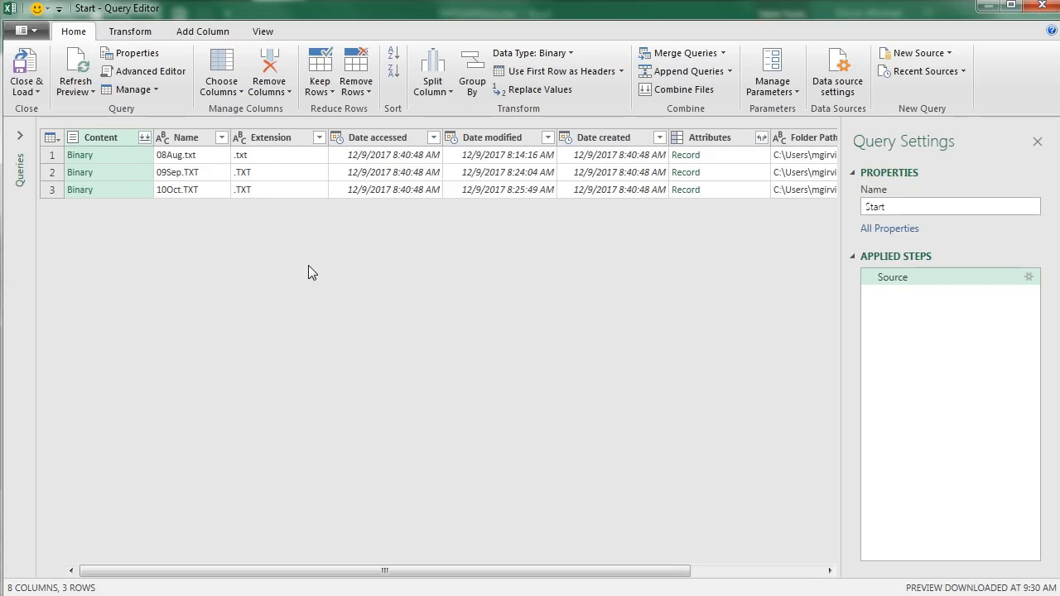
Transform the text in the Extension column to lowercase
right_click(279, 142)
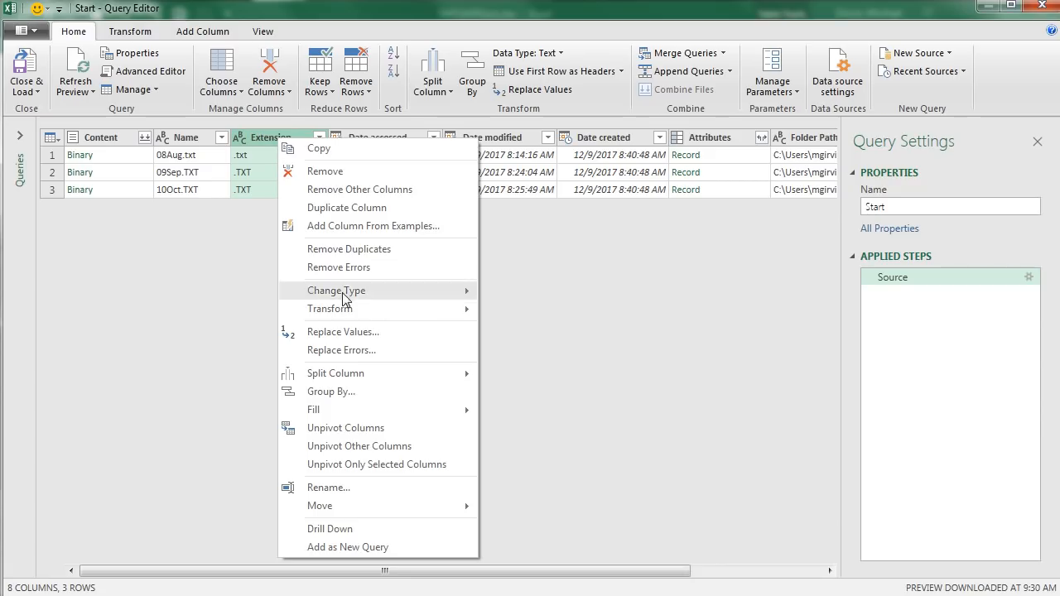
mouse_move(348, 313)
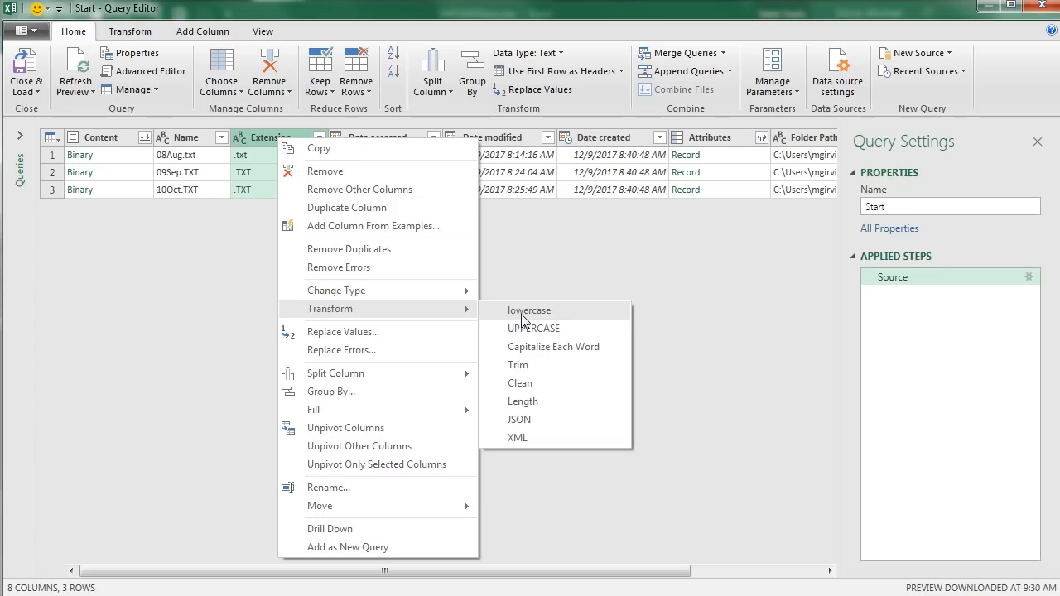
click(522, 313)
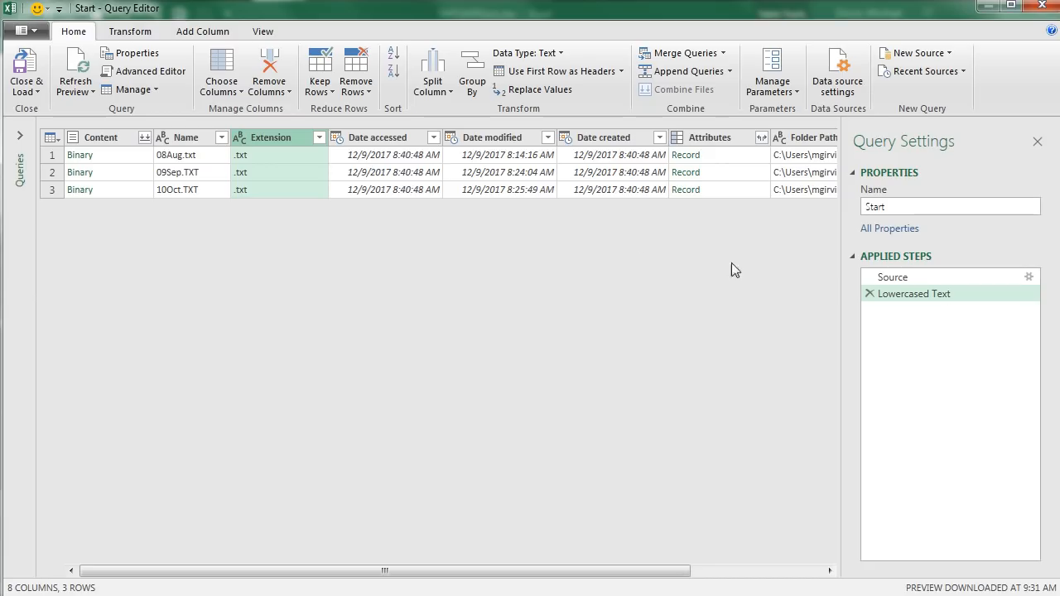
Filter the Extension column to keep only rows where the extension equals .txt
click(320, 139)
mouse_move(203, 270)
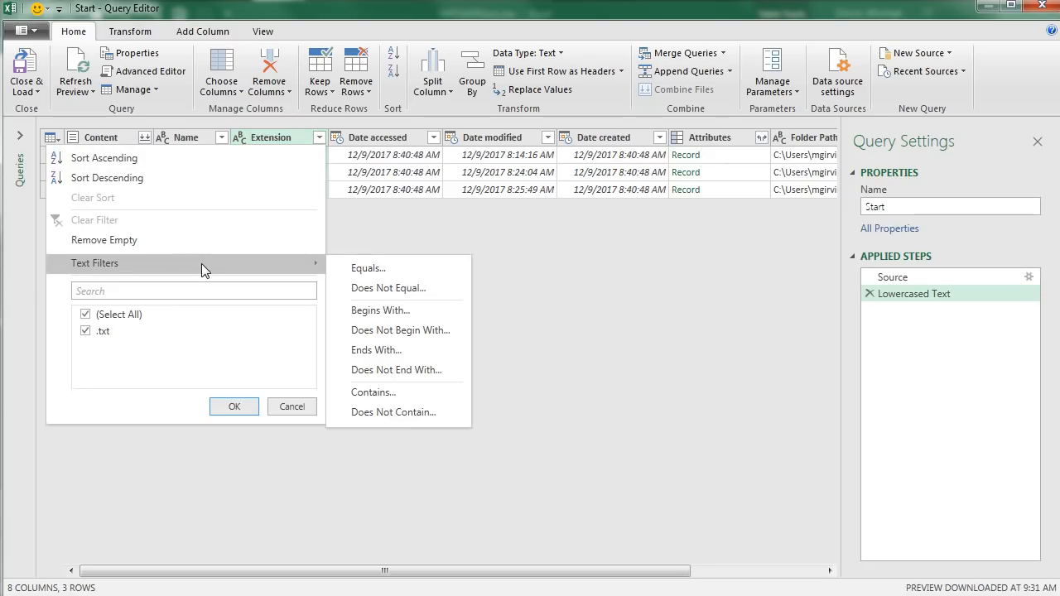
click(367, 271)
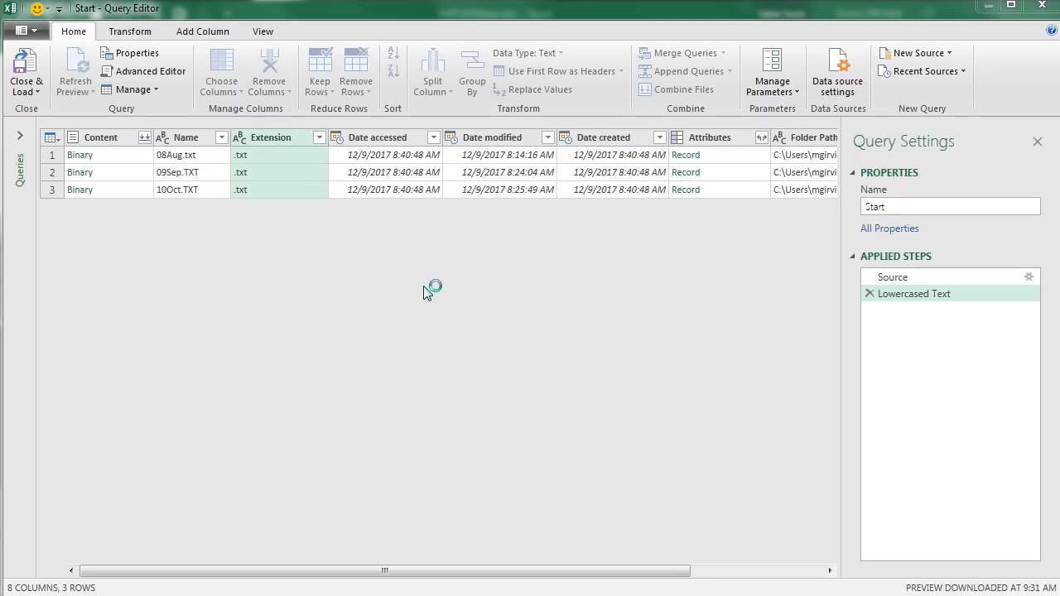
click(439, 288)
text(.txt)
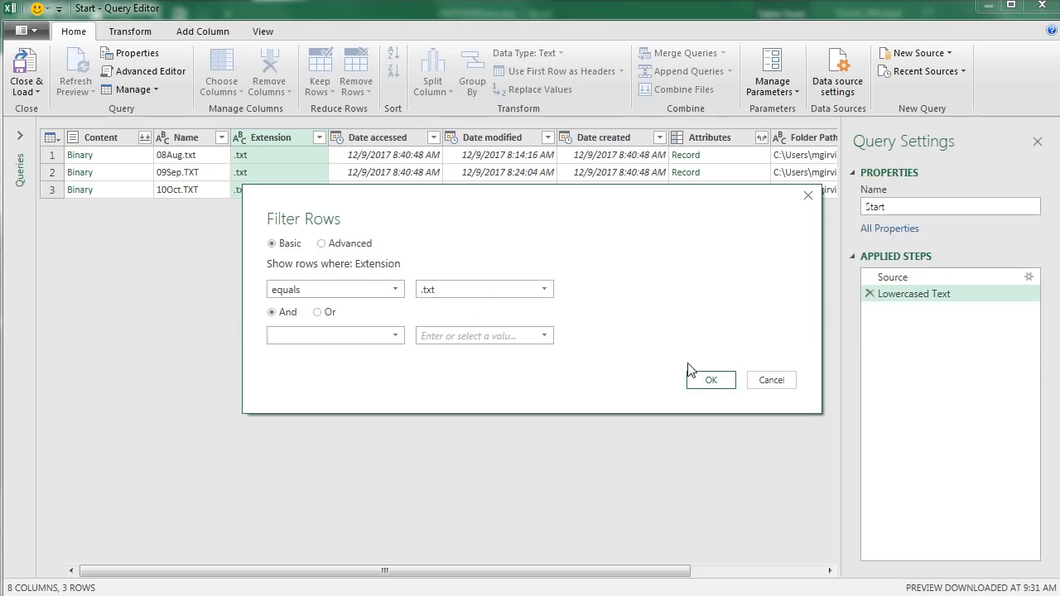
click(712, 382)
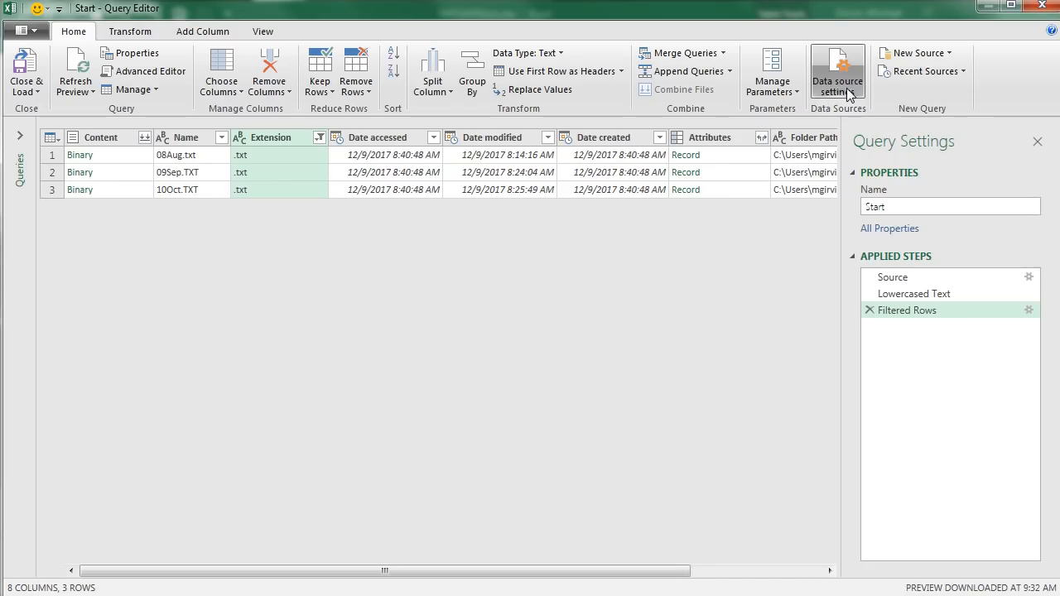
Rename the query as RainFallFinishedReport
click(909, 206)
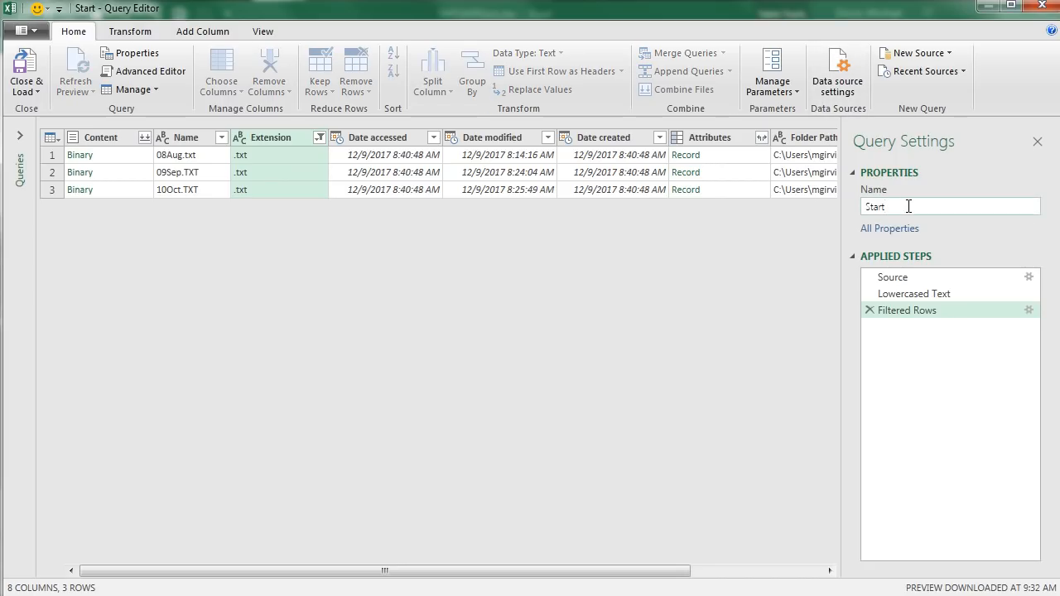
key(BackSpace)
key(BackSpace)
key(BackSpace)
key(BackSpace)
key(BackSpace)
text(RainFallFinishedReport)
key(Return)
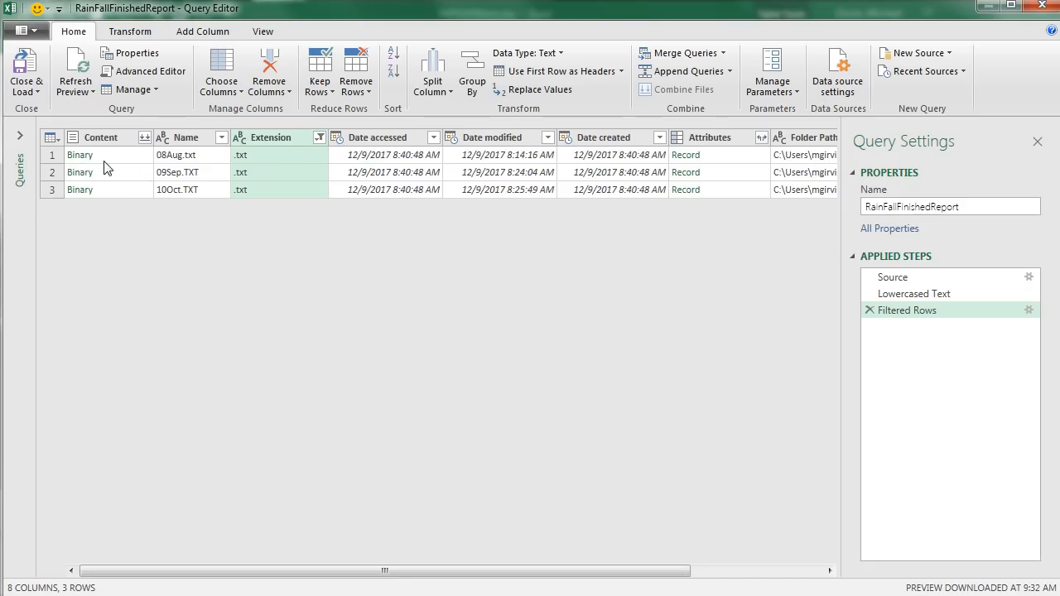
Preview the file behind each Binary value in the Content column
click(138, 159)
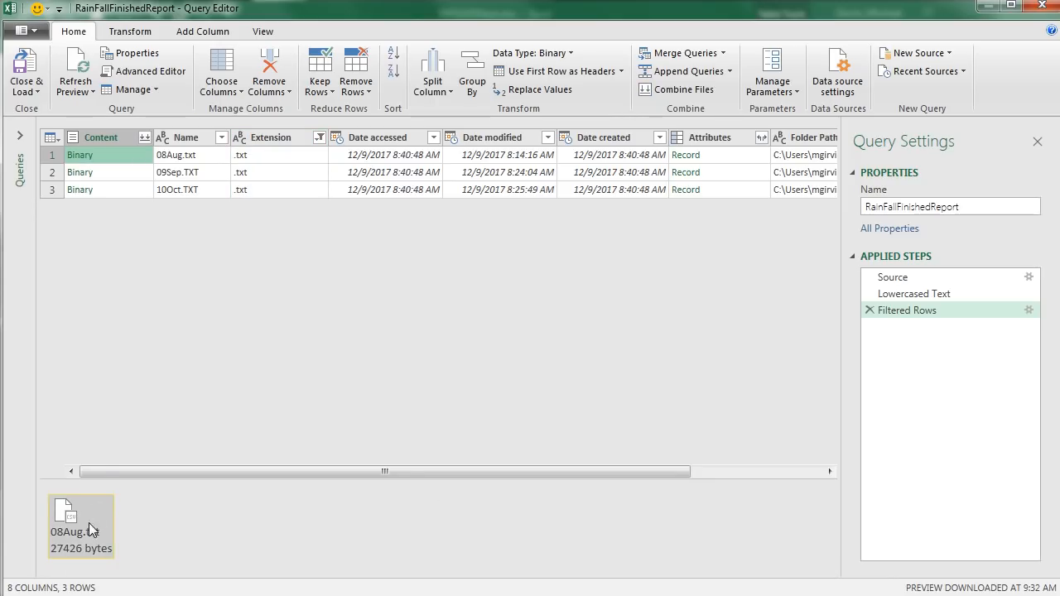
click(142, 173)
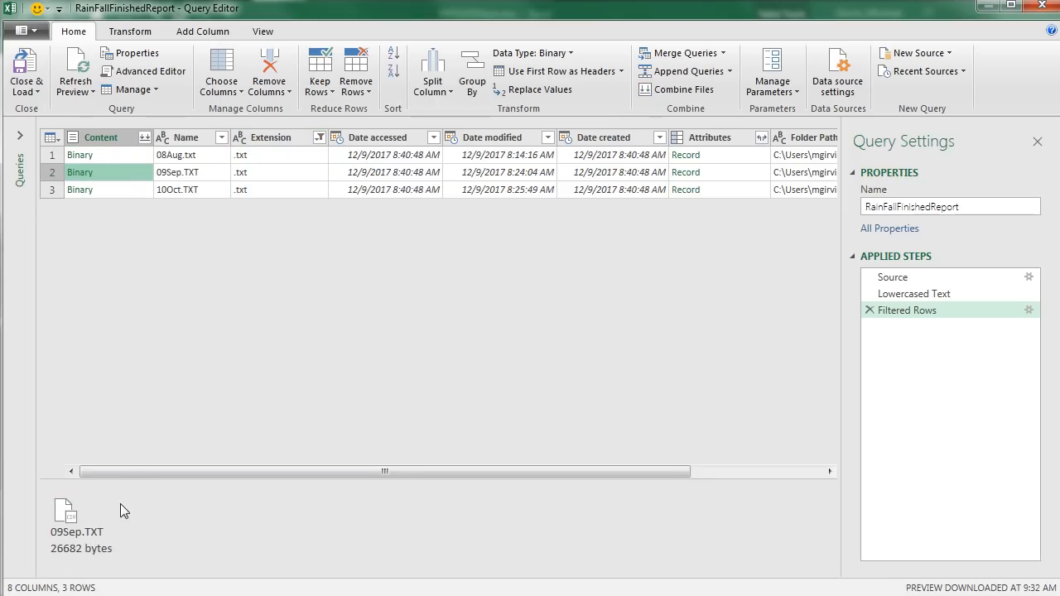
click(137, 192)
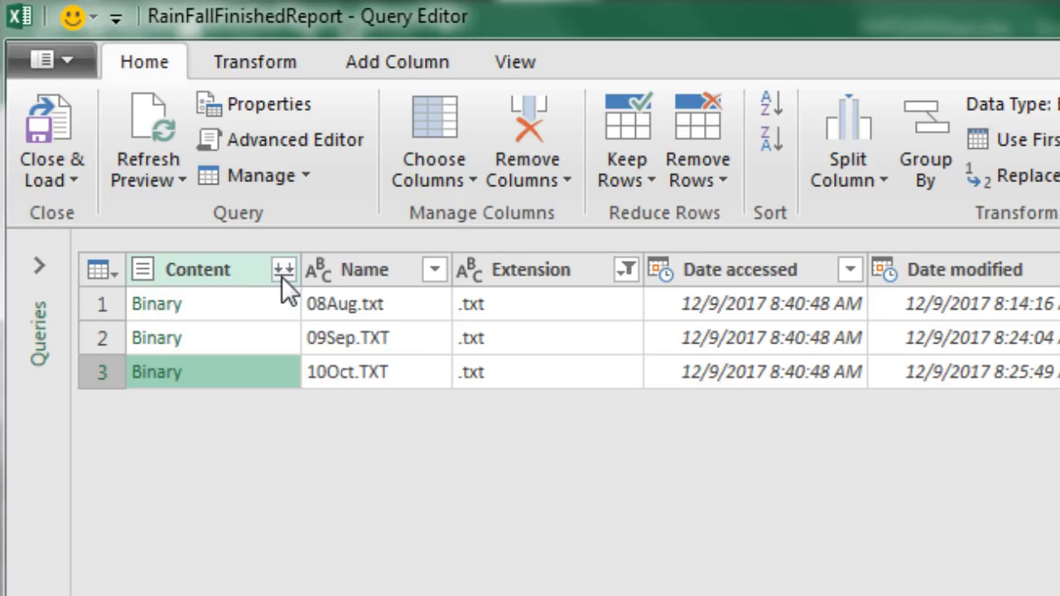
Combine the files in the Content column, using the first file as the example and Tab as the delimiter
click(282, 275)
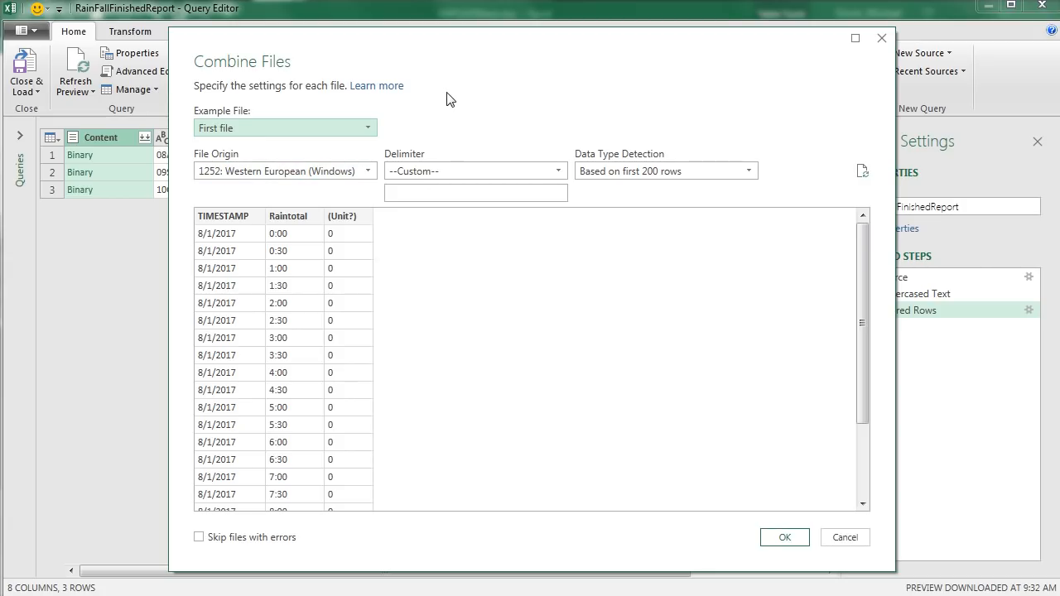
click(557, 173)
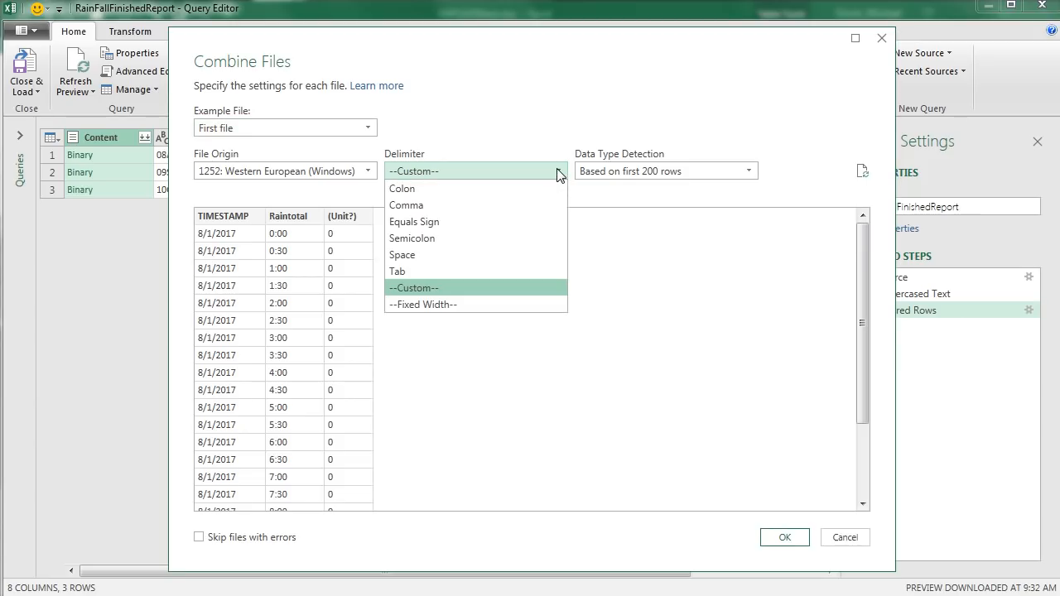
click(419, 274)
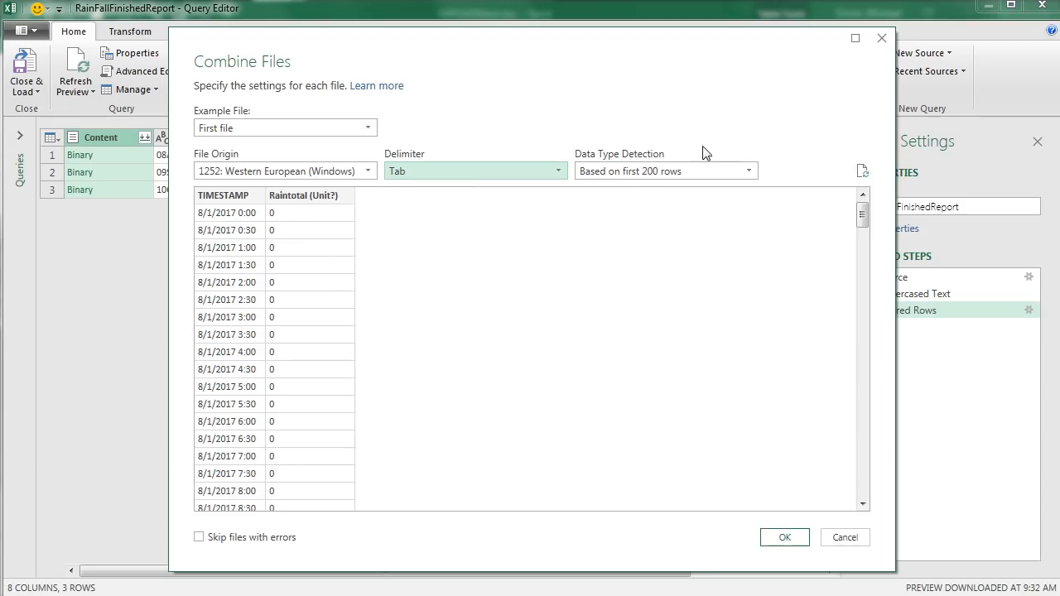
click(784, 538)
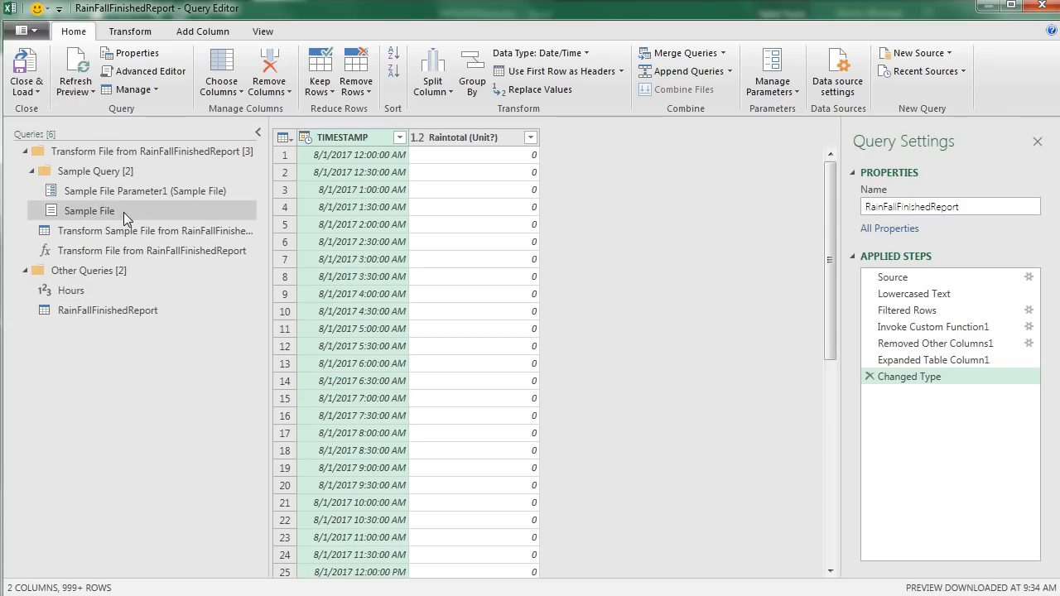
Inspect the Sample File query and the M code of the Transform Sample File query, leaving the code unedited
click(91, 211)
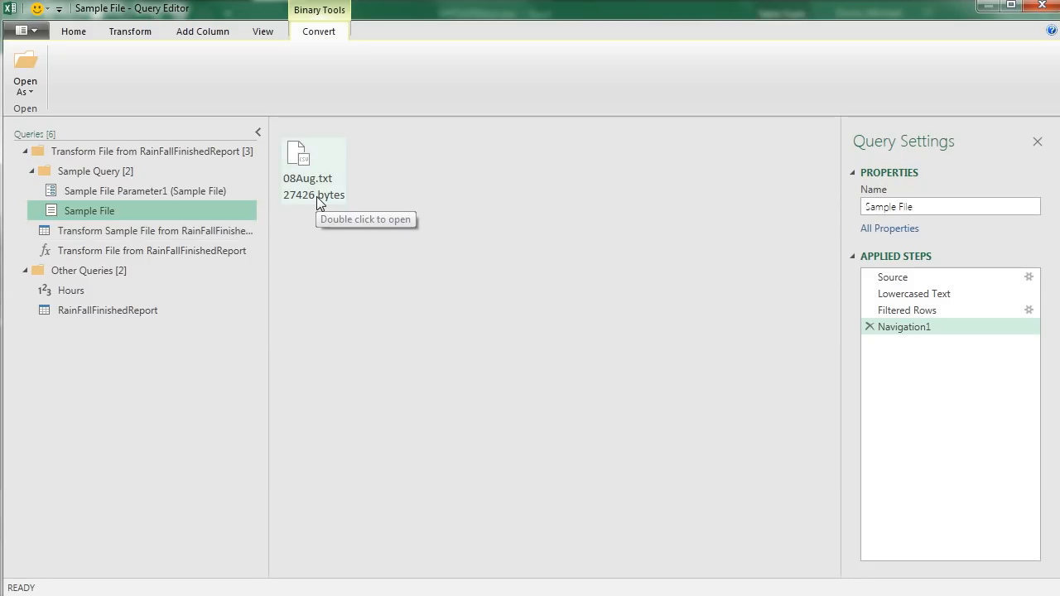
click(161, 233)
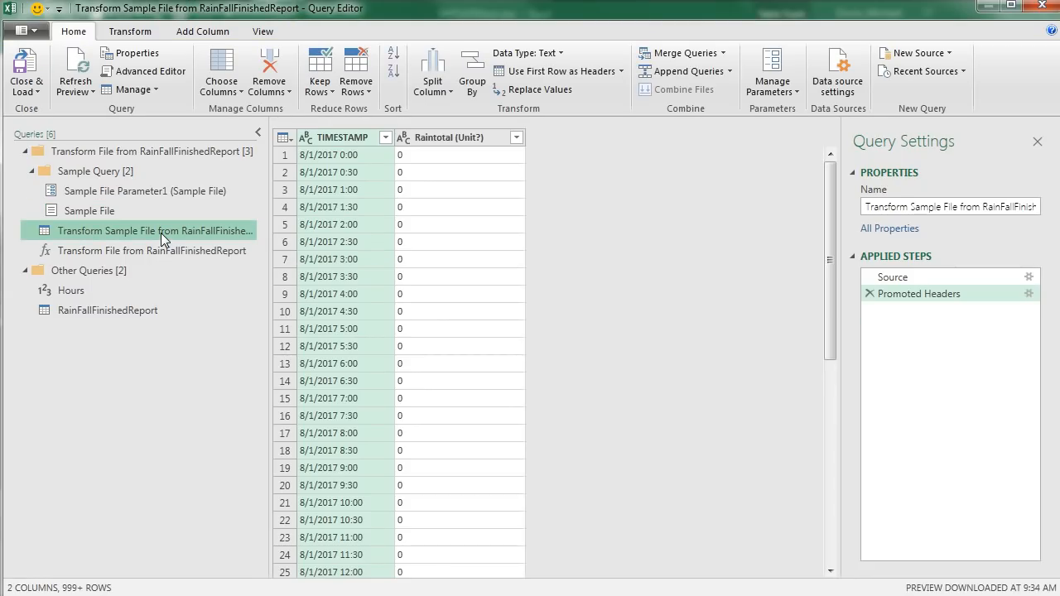
click(273, 37)
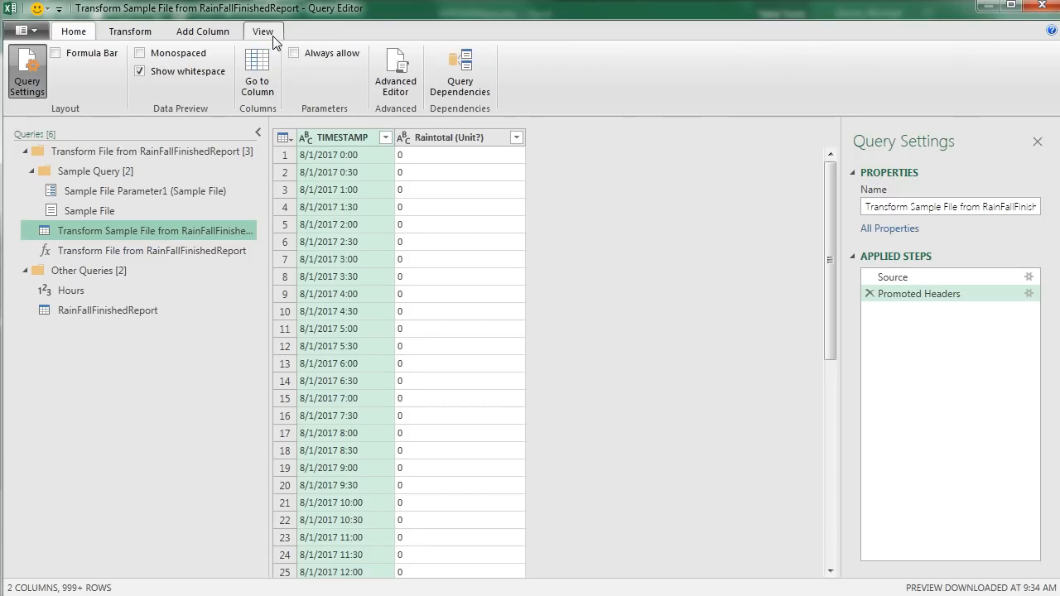
click(396, 86)
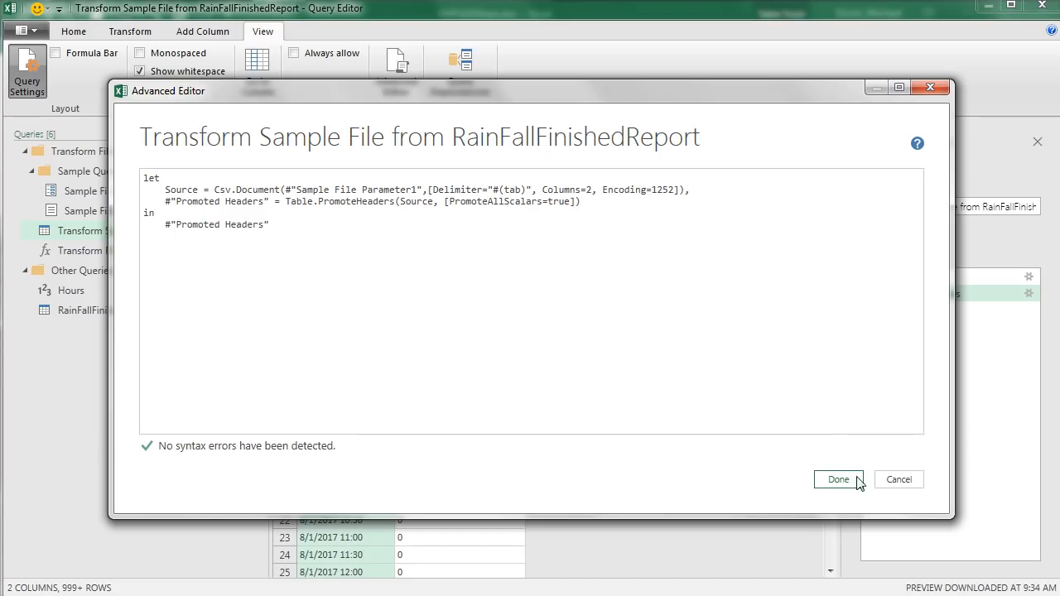
click(899, 480)
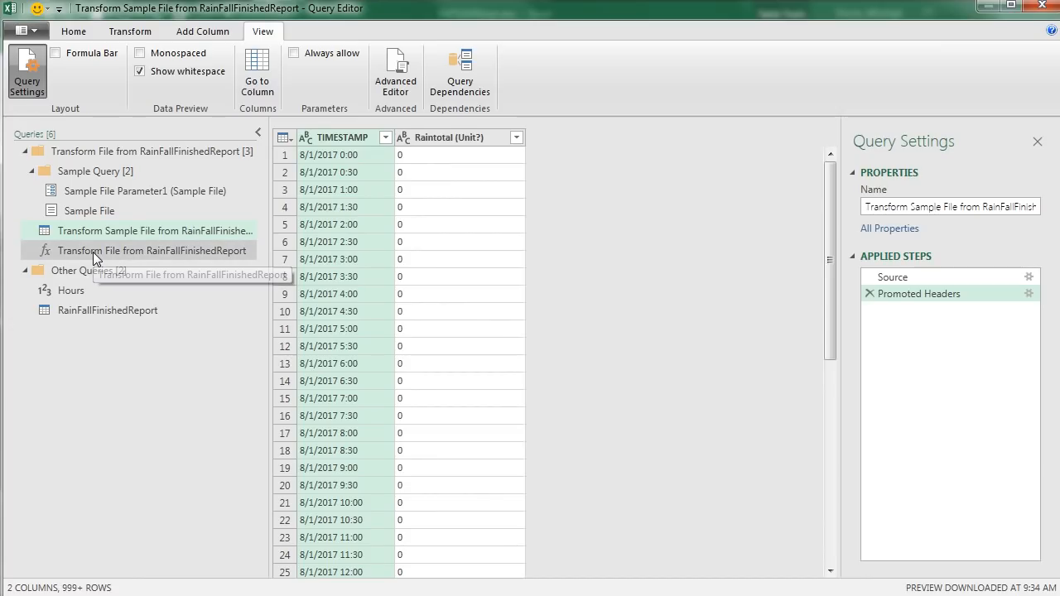
Examine the M code of the Transform File from RainFallFinishedReport function, focusing on where Sample File Parameter1 is used
click(94, 253)
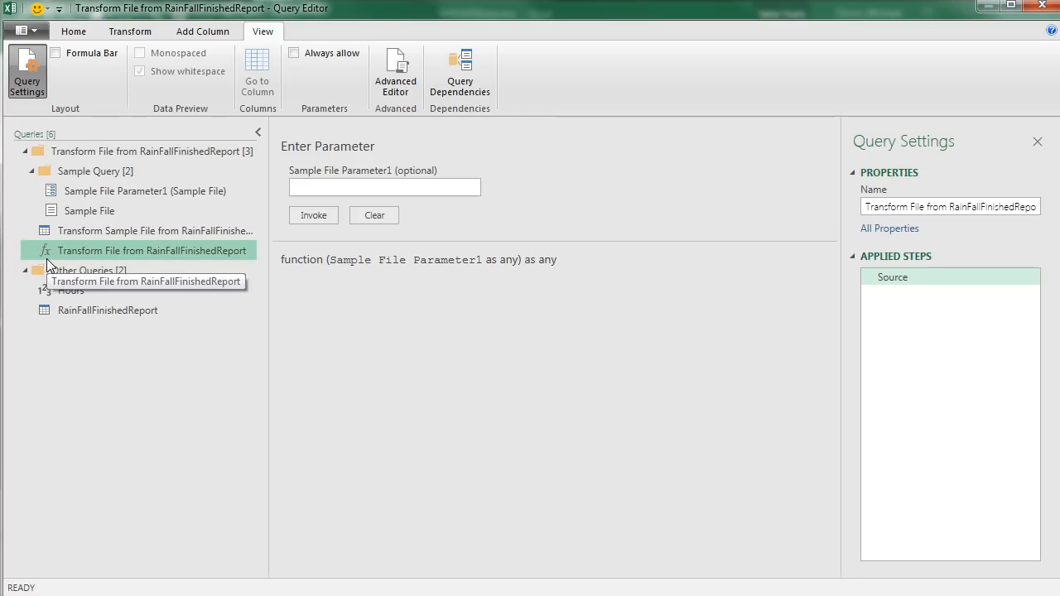
click(393, 85)
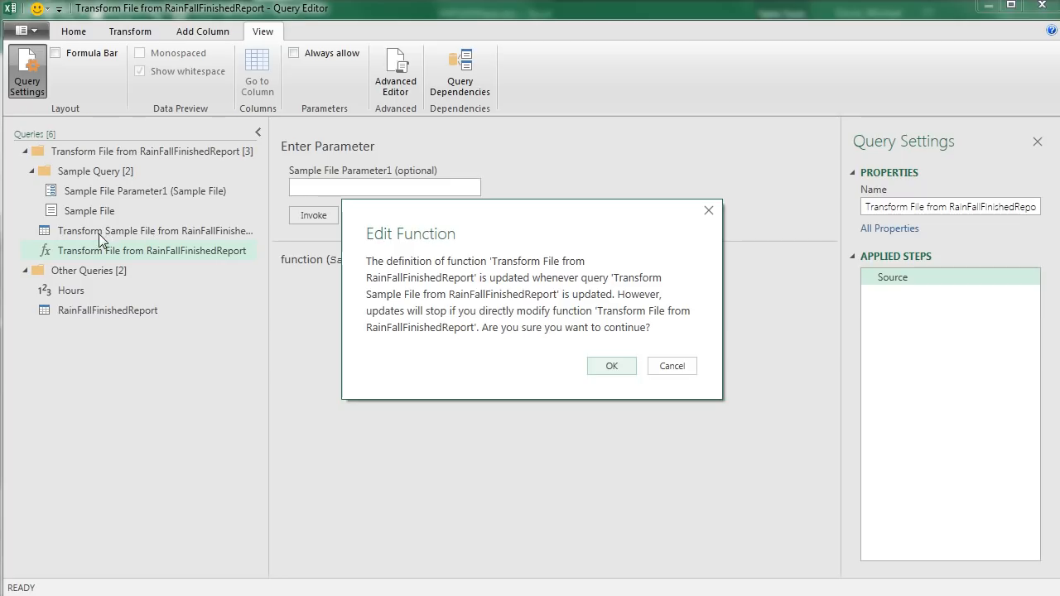
click(619, 367)
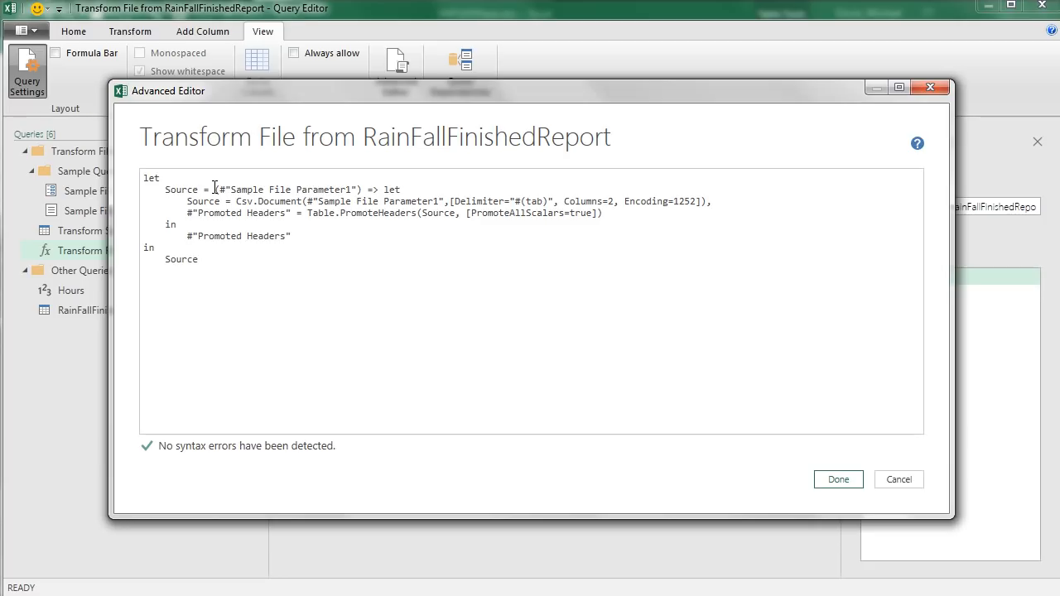
drag(216, 189, 368, 189)
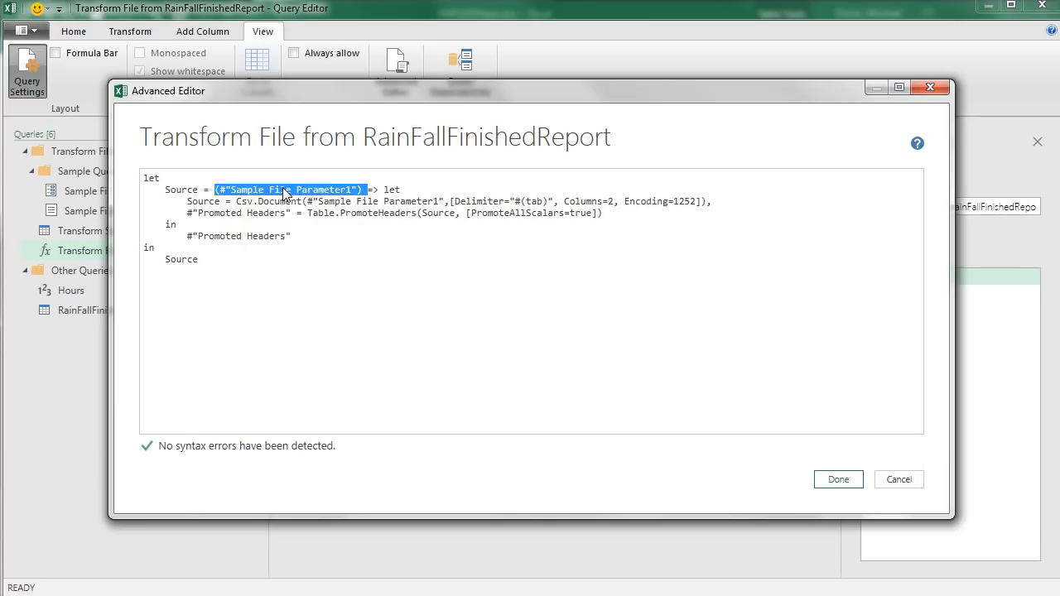
click(355, 202)
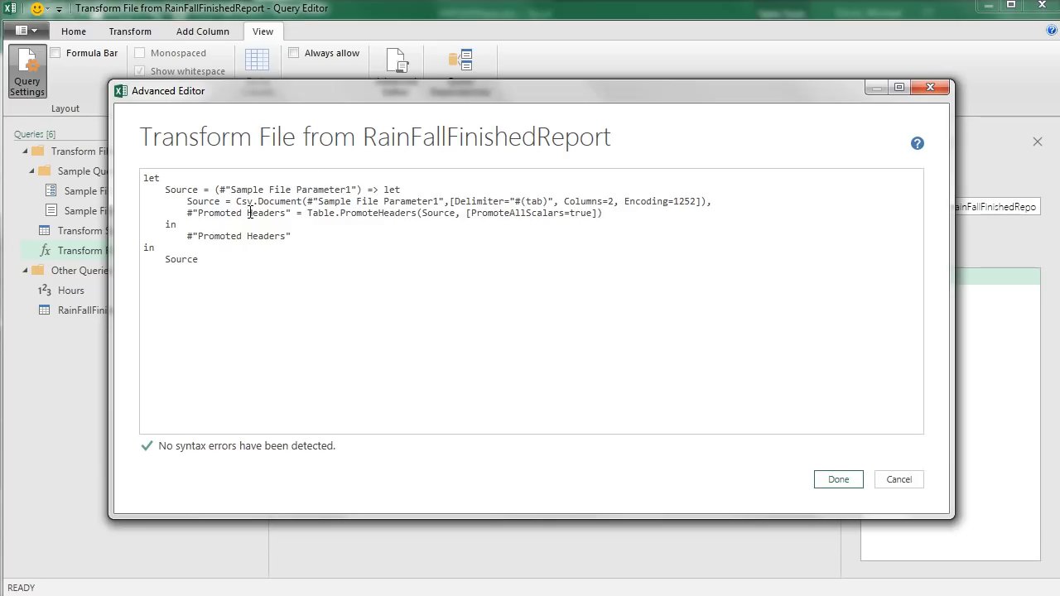
drag(308, 204, 443, 199)
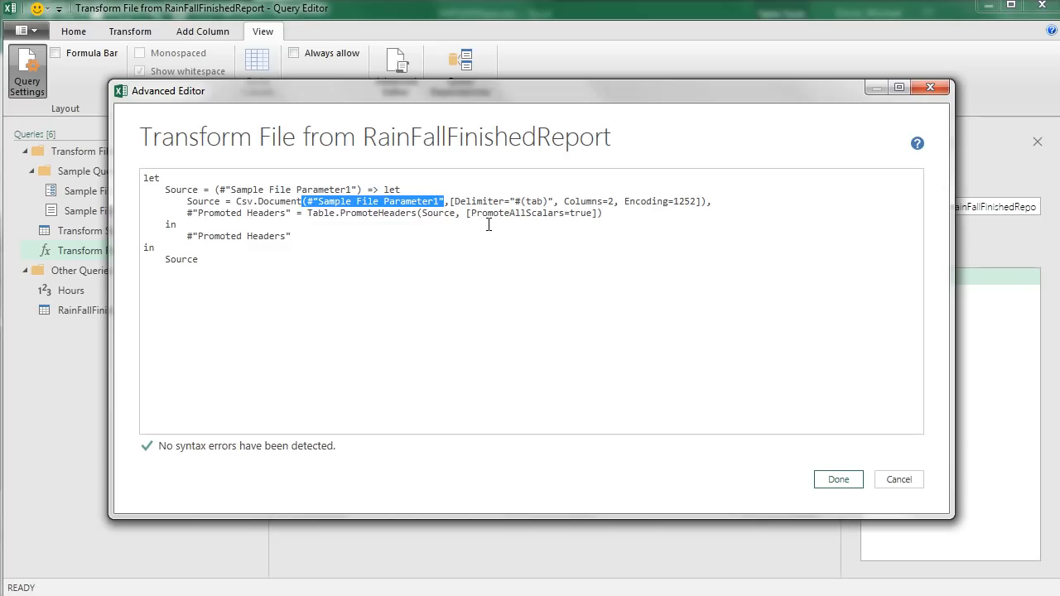
click(840, 482)
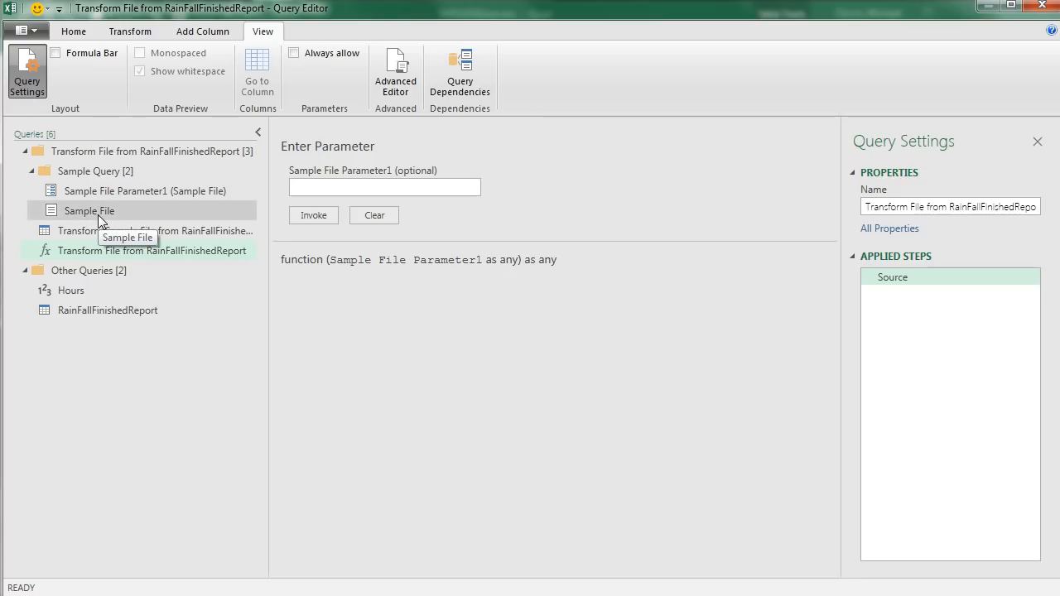
Change the TIMESTAMP column of the RainFallFinishedReport query to Decimal Number as a new step
click(79, 313)
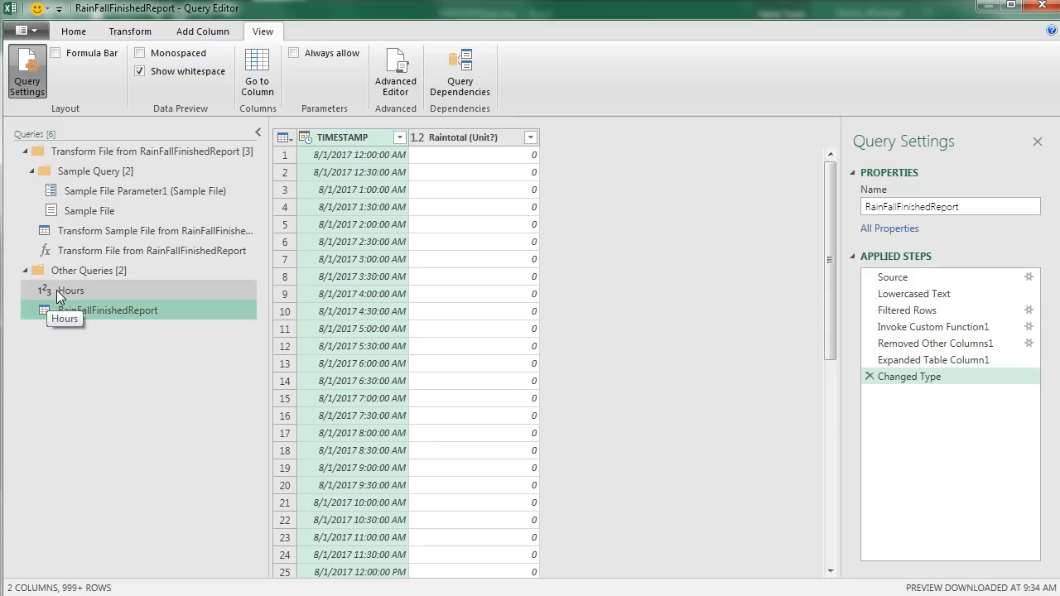
click(307, 139)
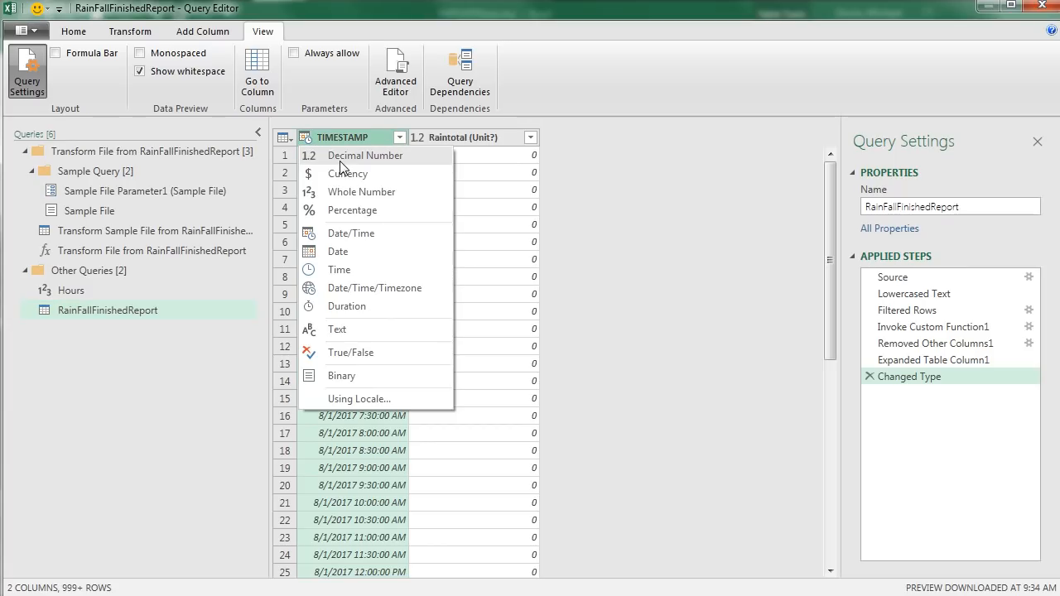
click(340, 159)
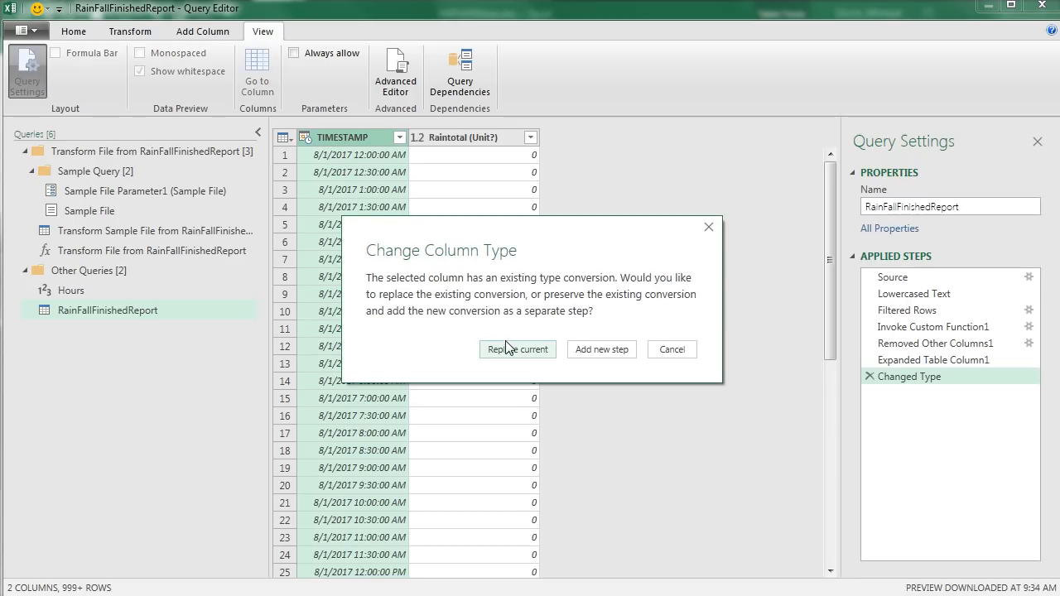
click(612, 352)
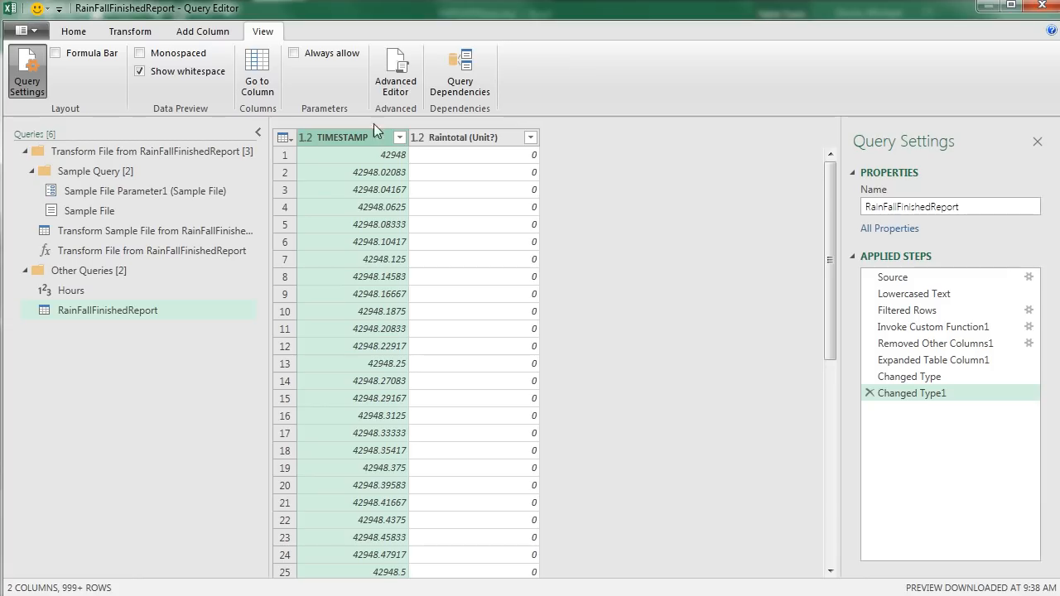
Add a custom column named Date to the RainFallFinishedReport query that subtracts Hours from [TIMESTAMP]
click(206, 33)
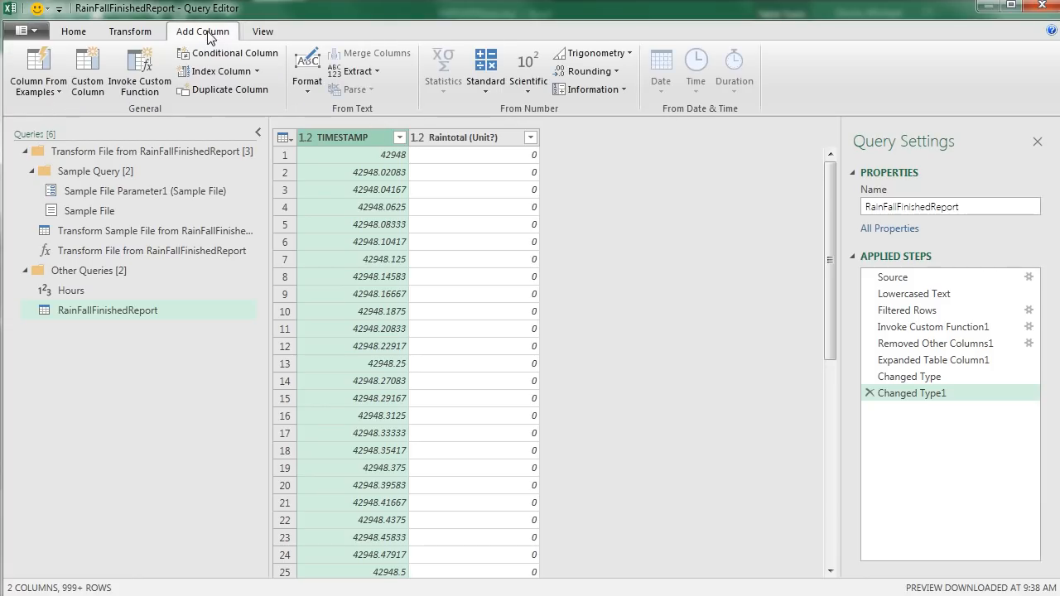
click(95, 77)
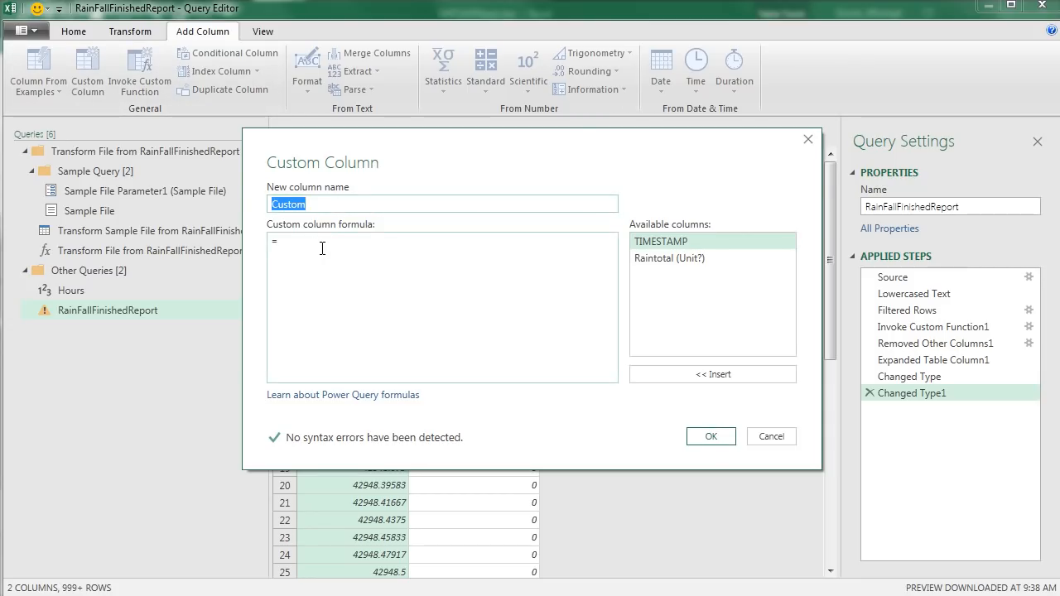
text(Date)
click(323, 248)
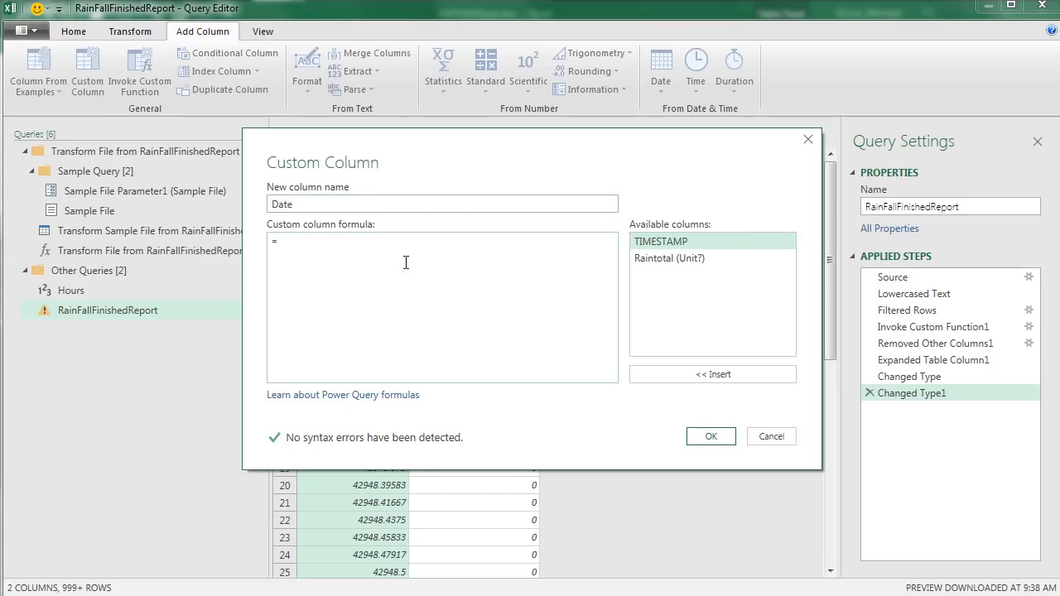
double_click(648, 242)
drag(481, 158, 754, 149)
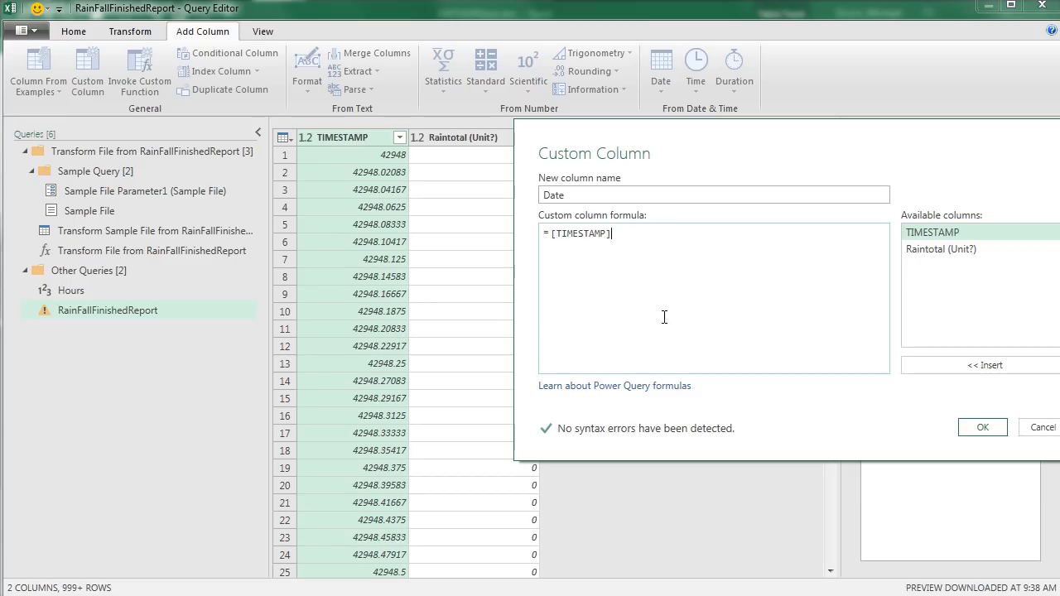
text(Hours)
click(967, 431)
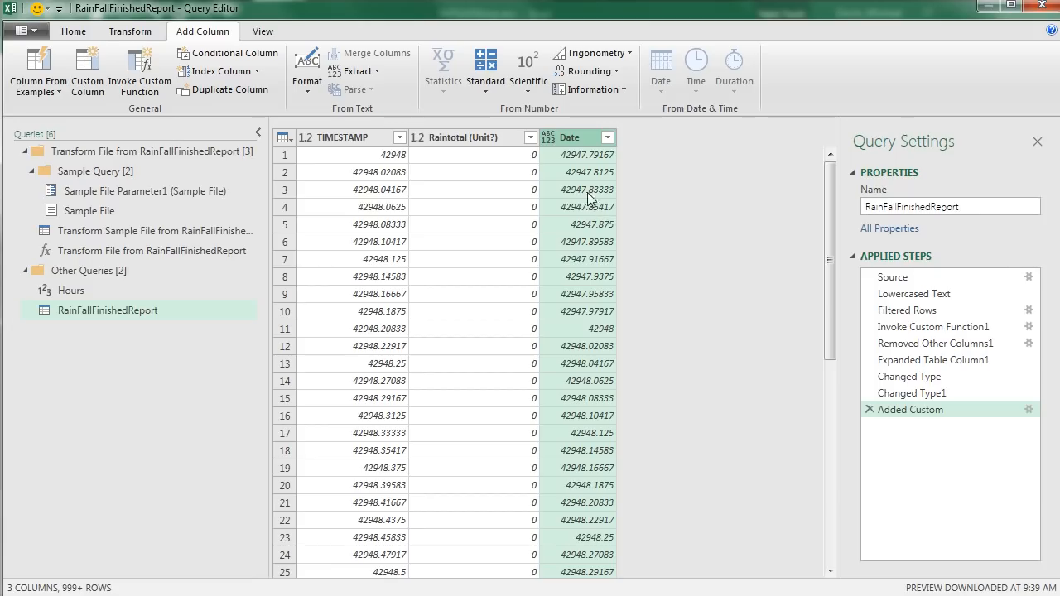
Change the new Date column to the Date type and remove all columns except Date and Raintotal (Unit?)
click(550, 138)
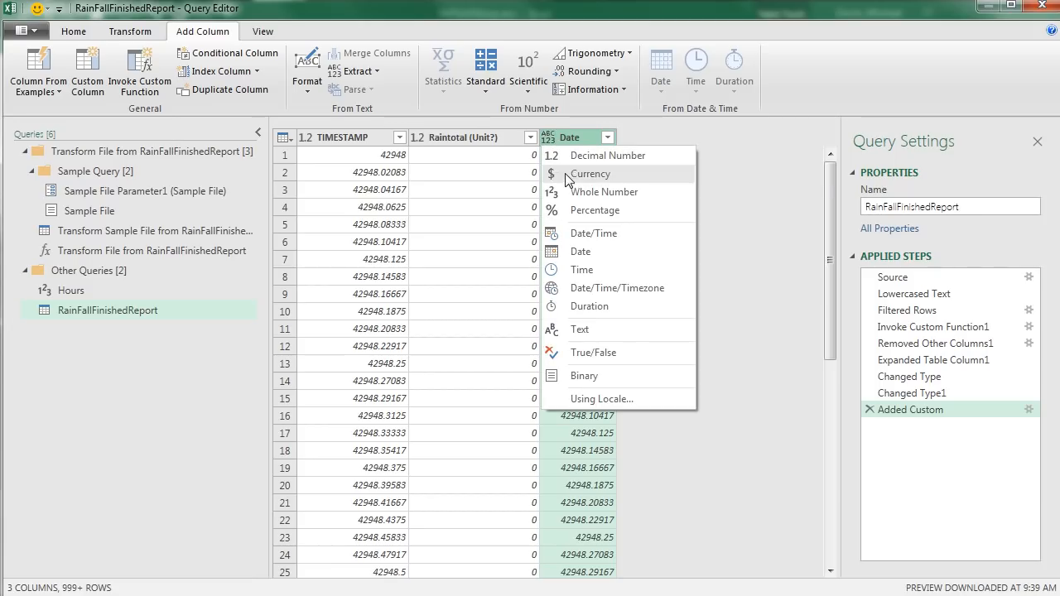
click(577, 253)
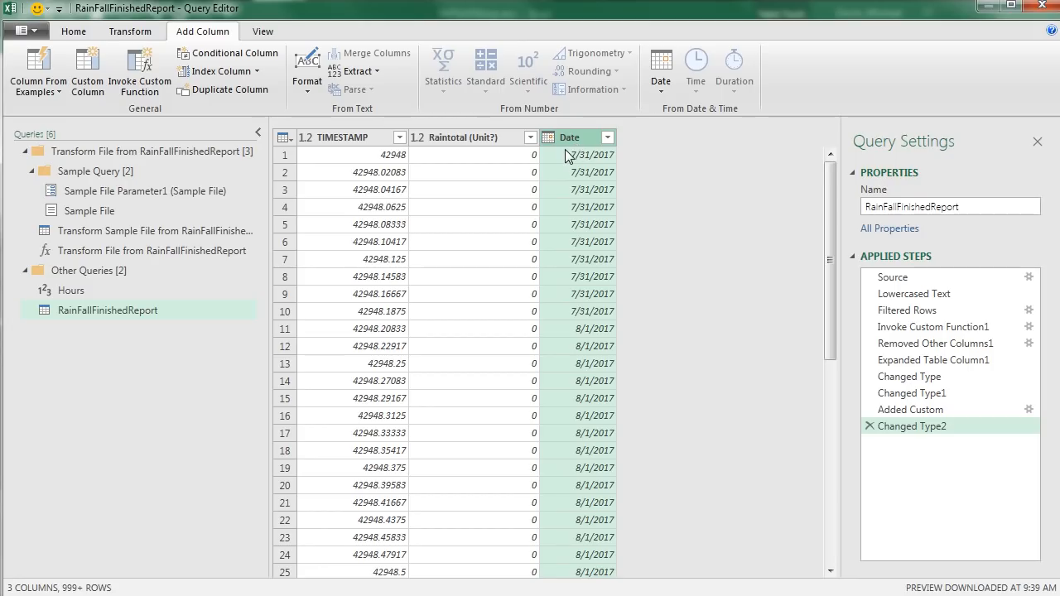
key(ctrl)
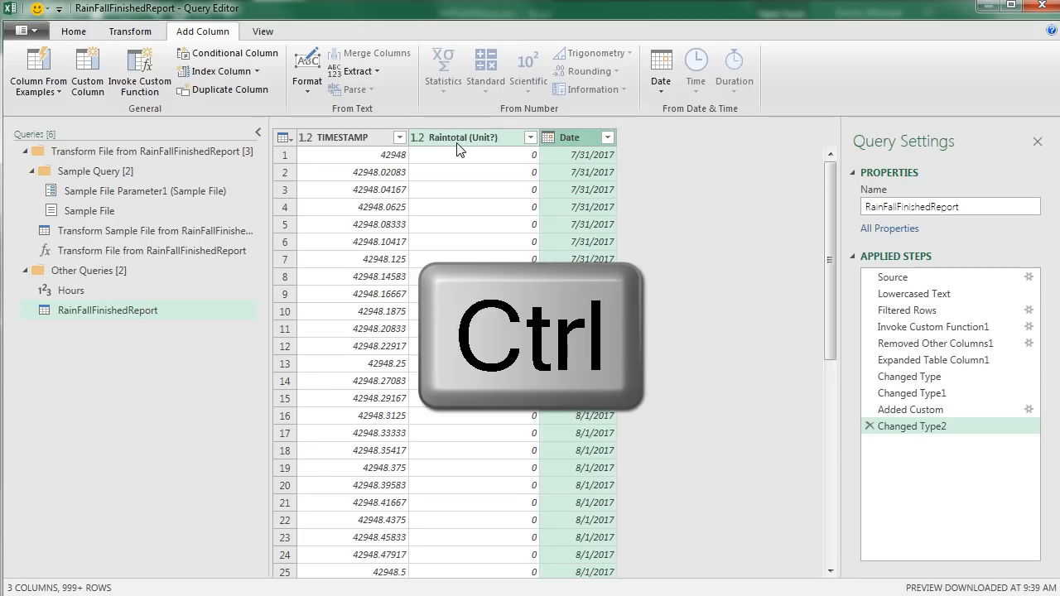
ctrl+click(461, 141)
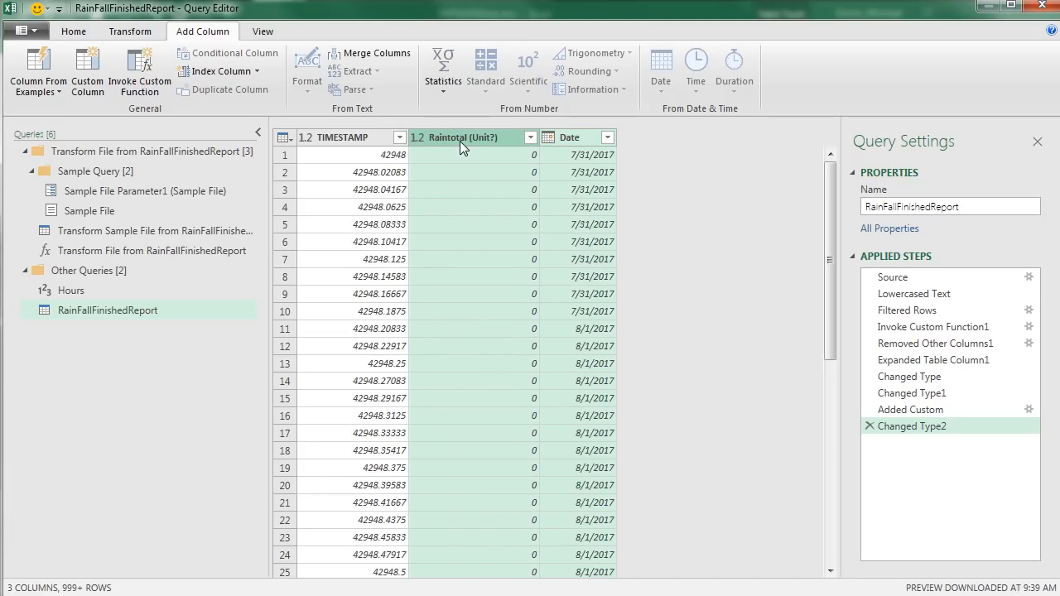
right_click(461, 142)
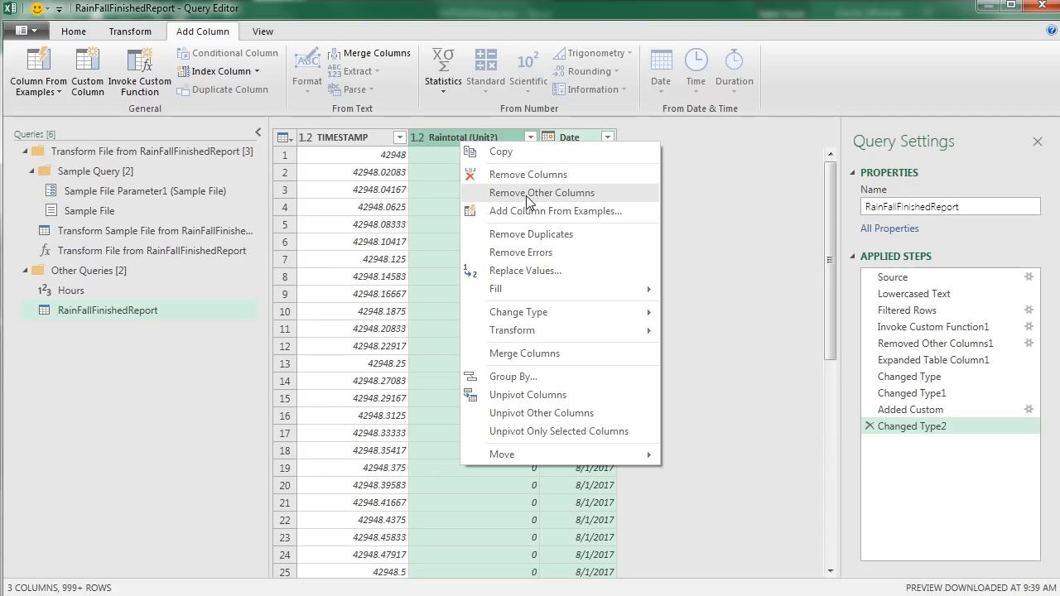
click(577, 195)
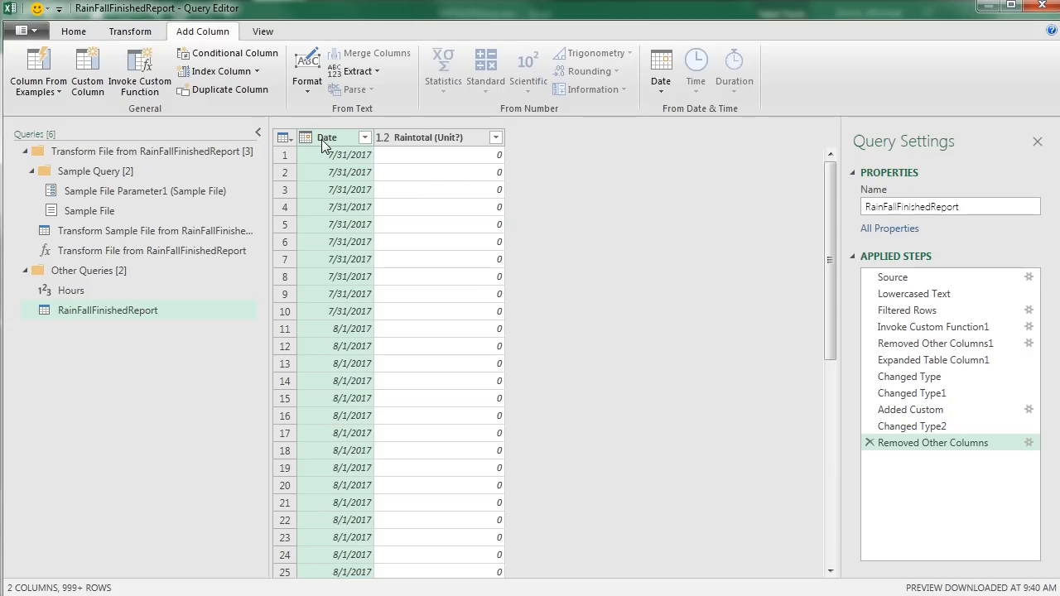
Group the rows by Date with a new column named Rainfall Total that sums Raintotal (Unit?)
click(156, 37)
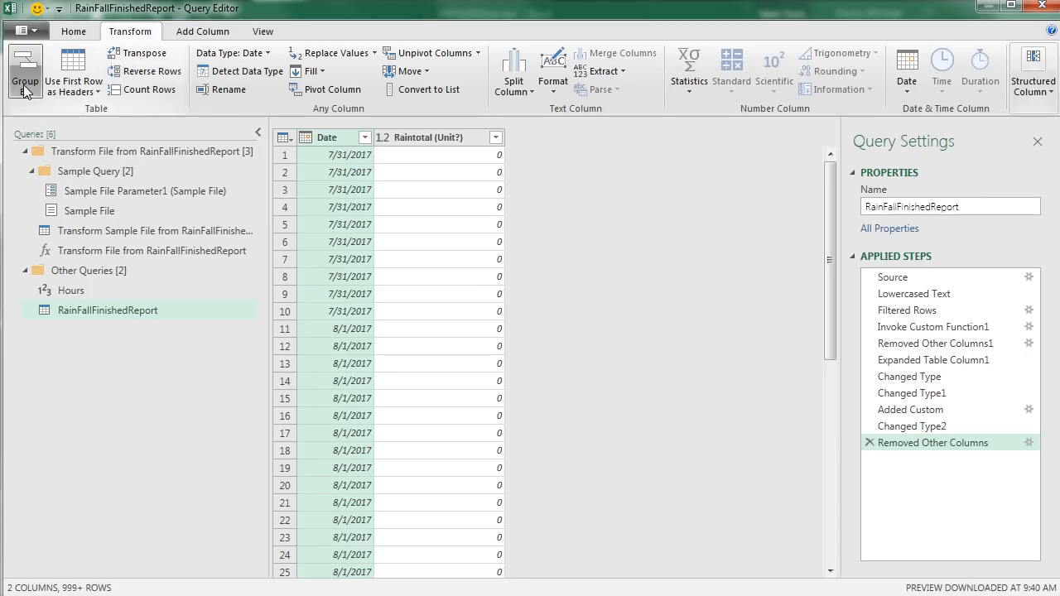
click(73, 31)
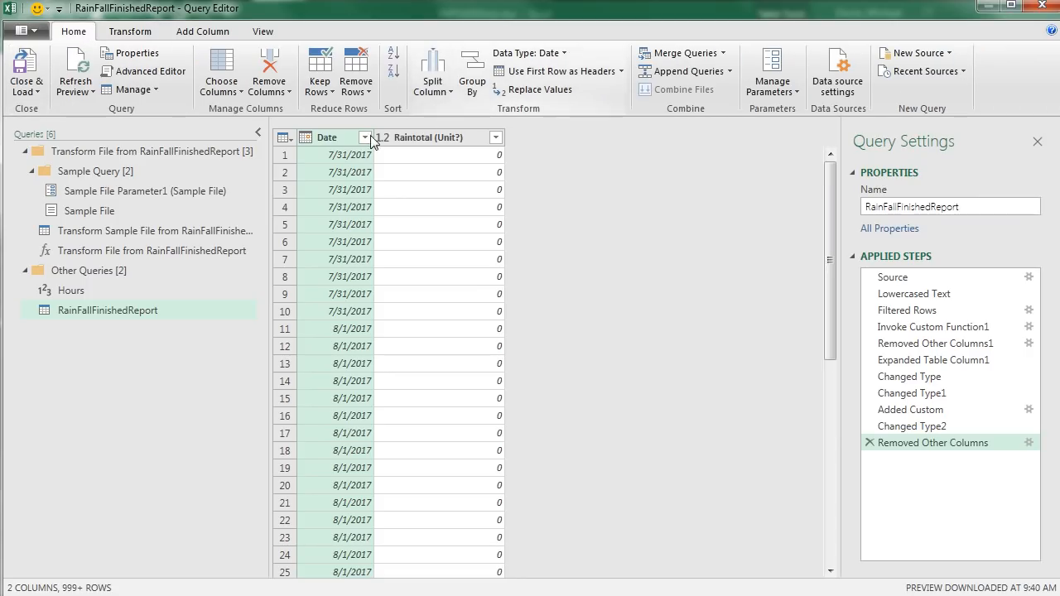
right_click(318, 141)
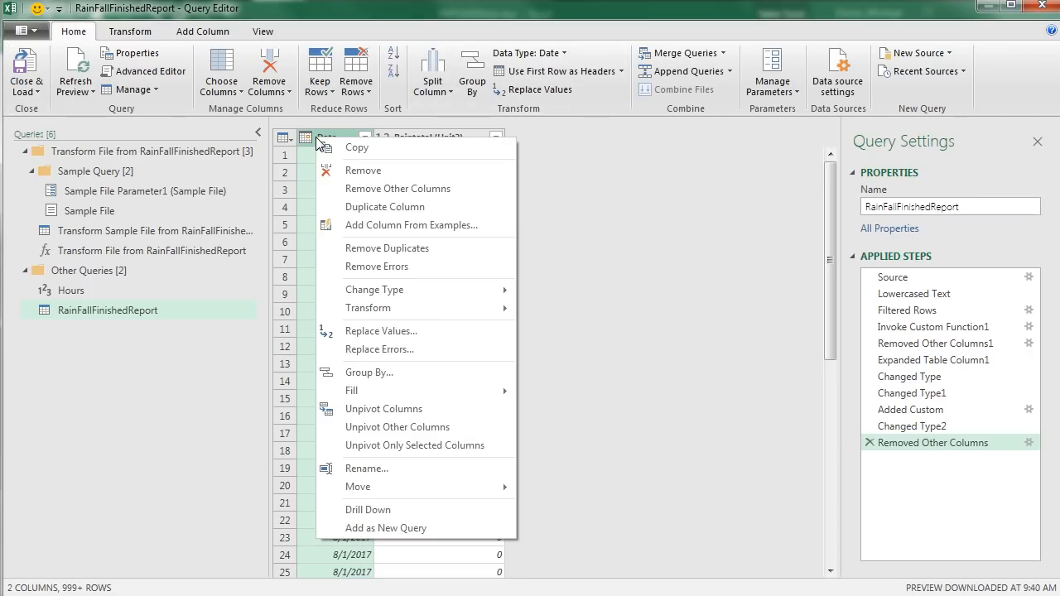
click(395, 373)
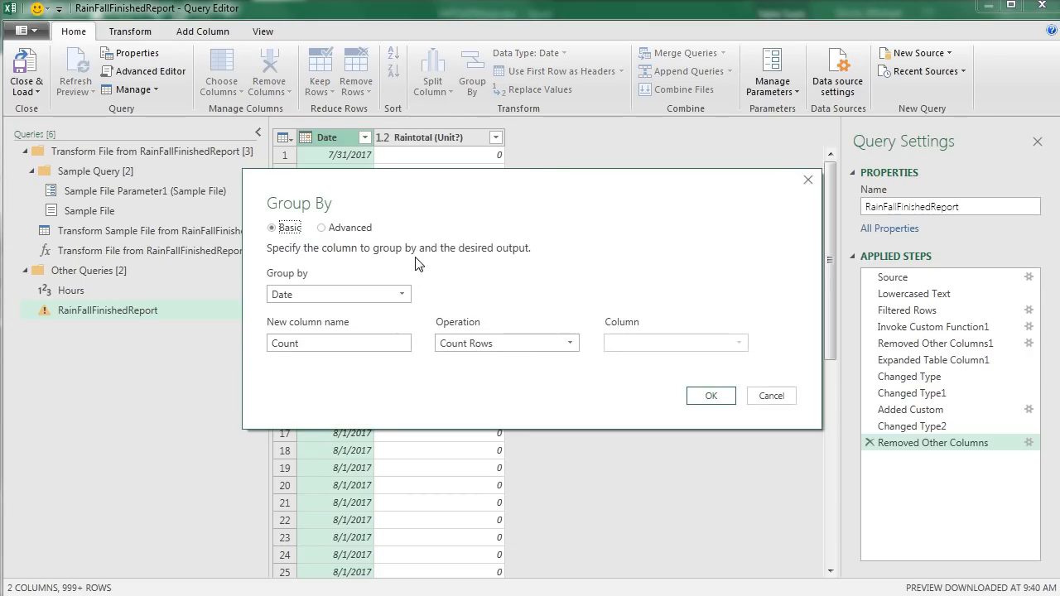
drag(348, 343, 242, 341)
text(Rainfall Total)
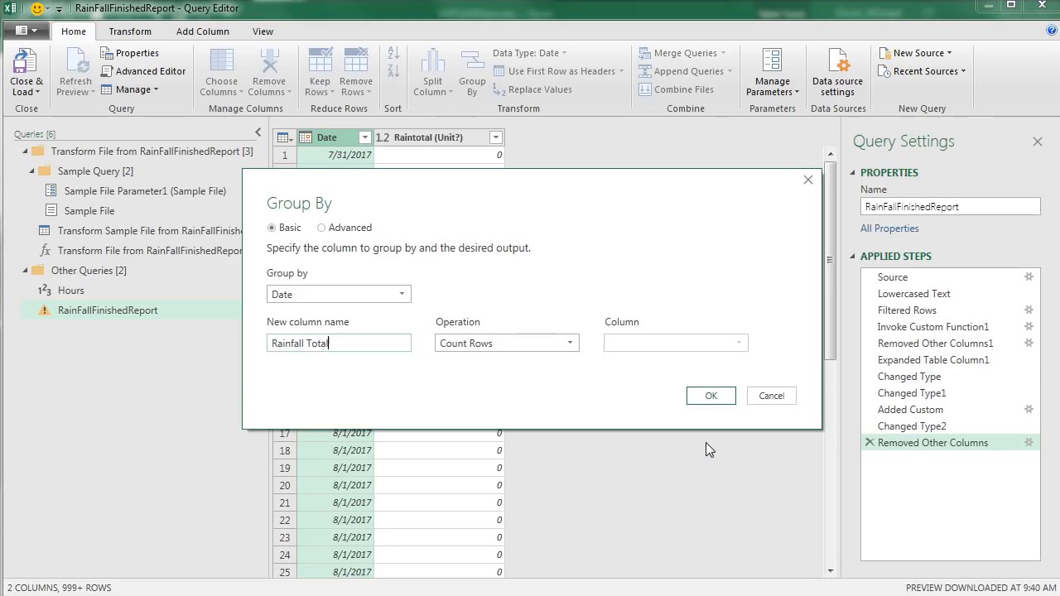
click(570, 343)
click(506, 357)
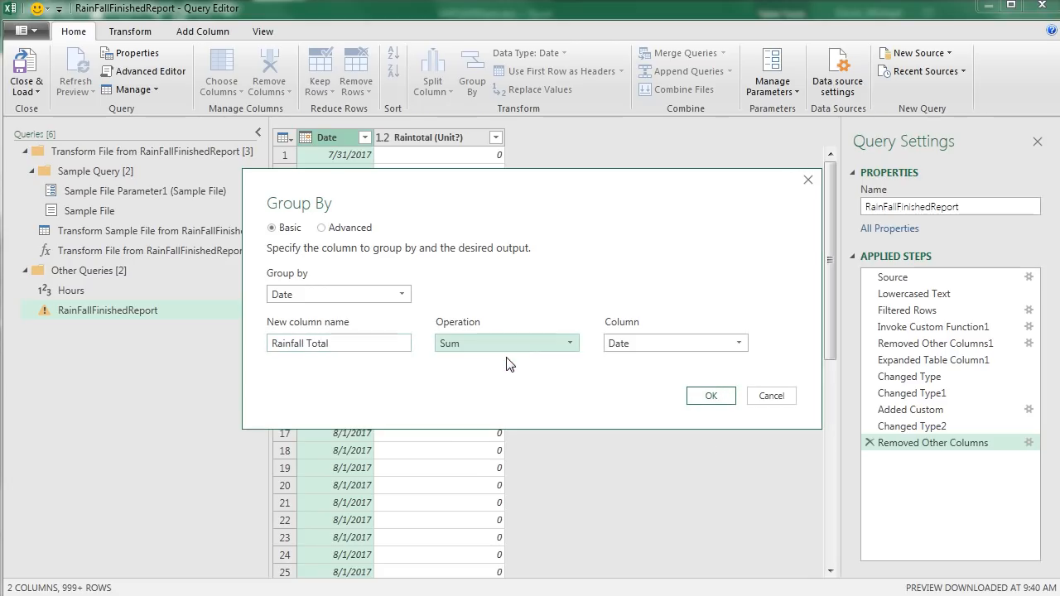
click(625, 346)
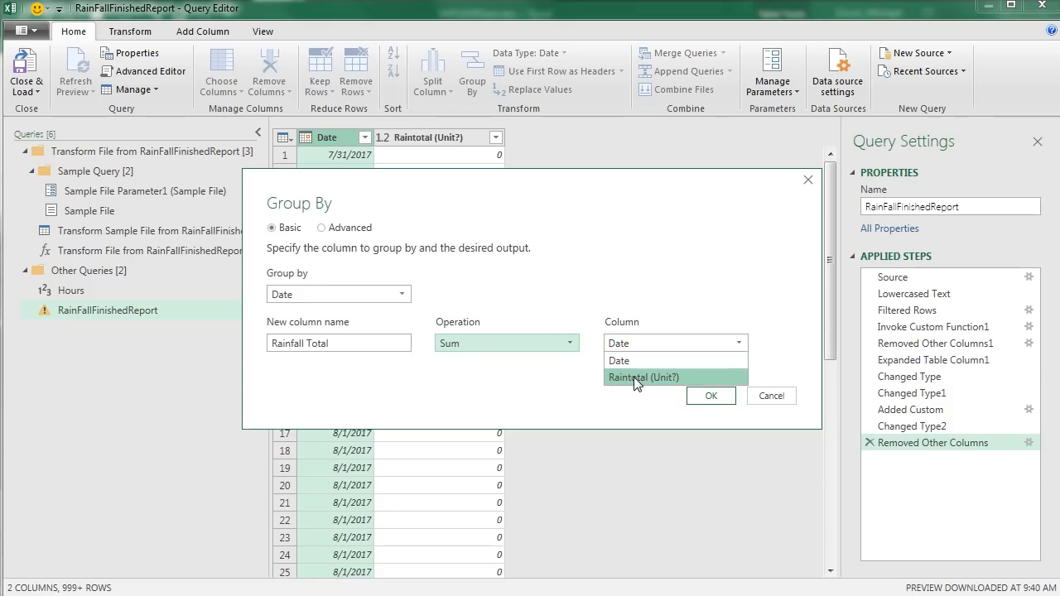
click(640, 378)
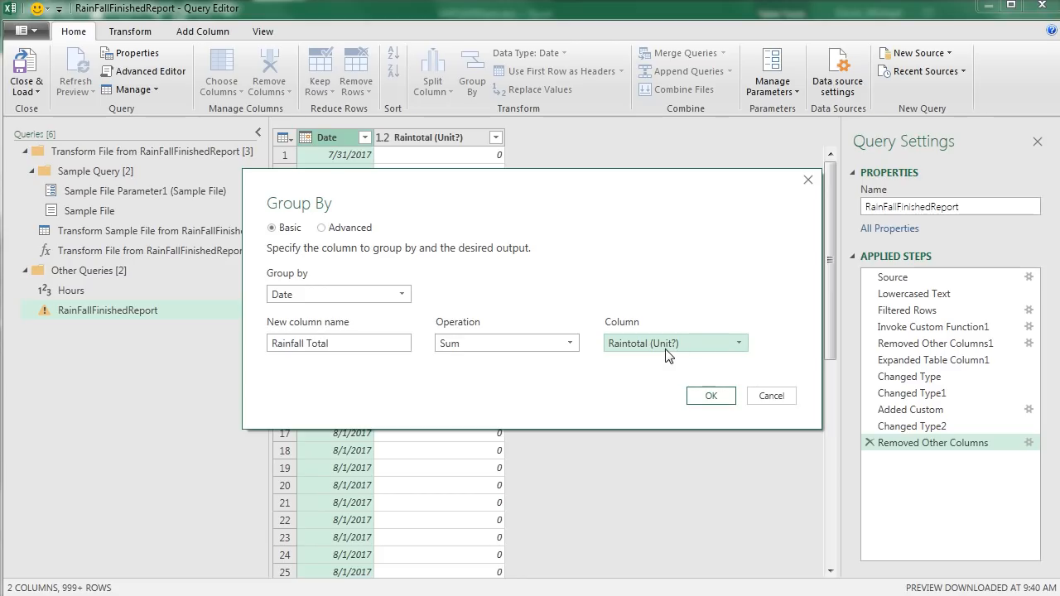
click(718, 404)
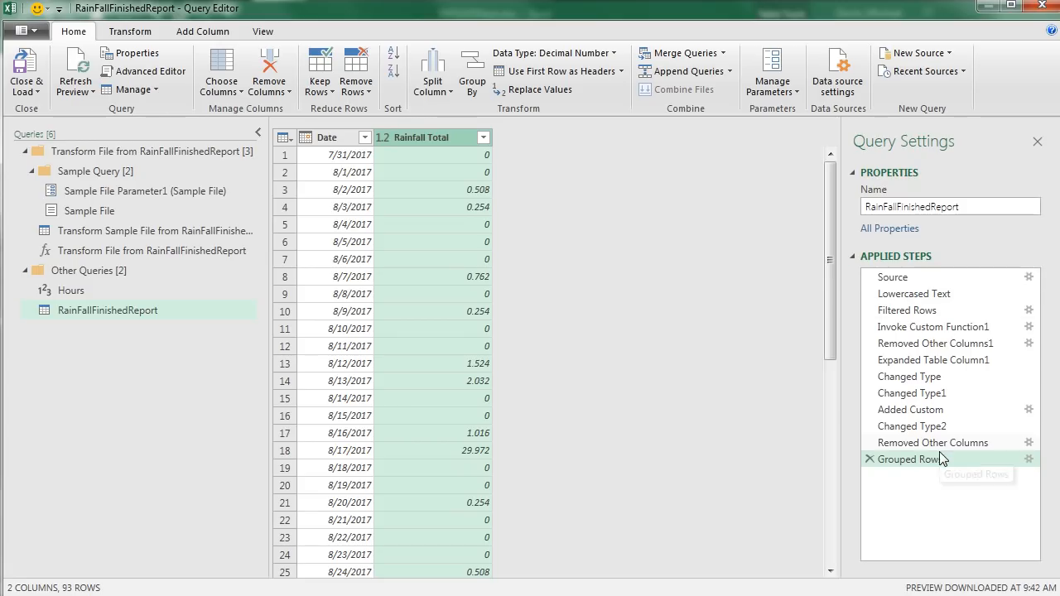
Close the query editor and load the RainFallFinishedReport results as a table on a new worksheet
click(38, 92)
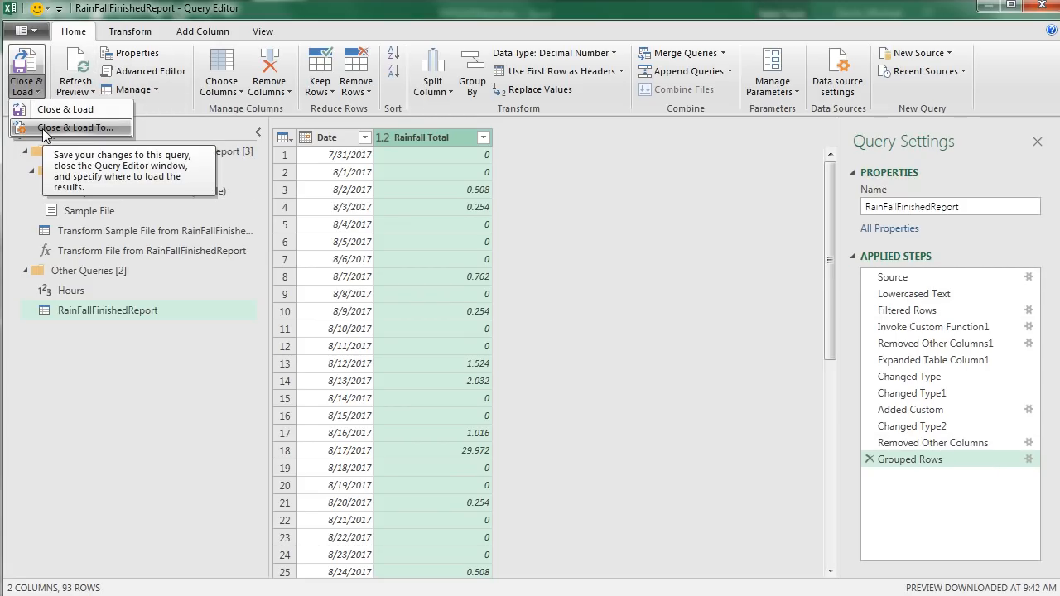
click(50, 128)
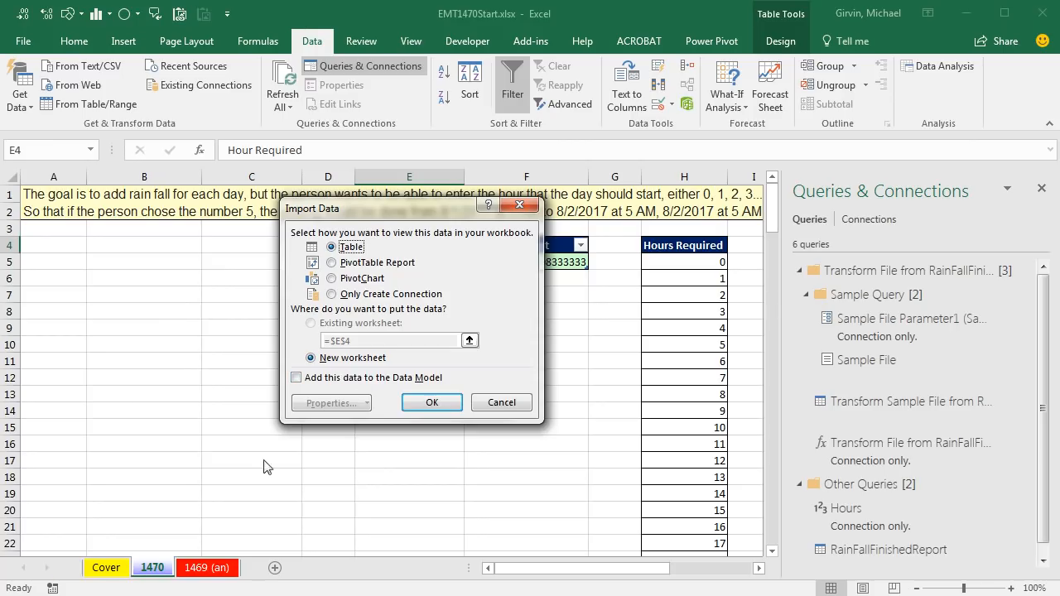
click(448, 404)
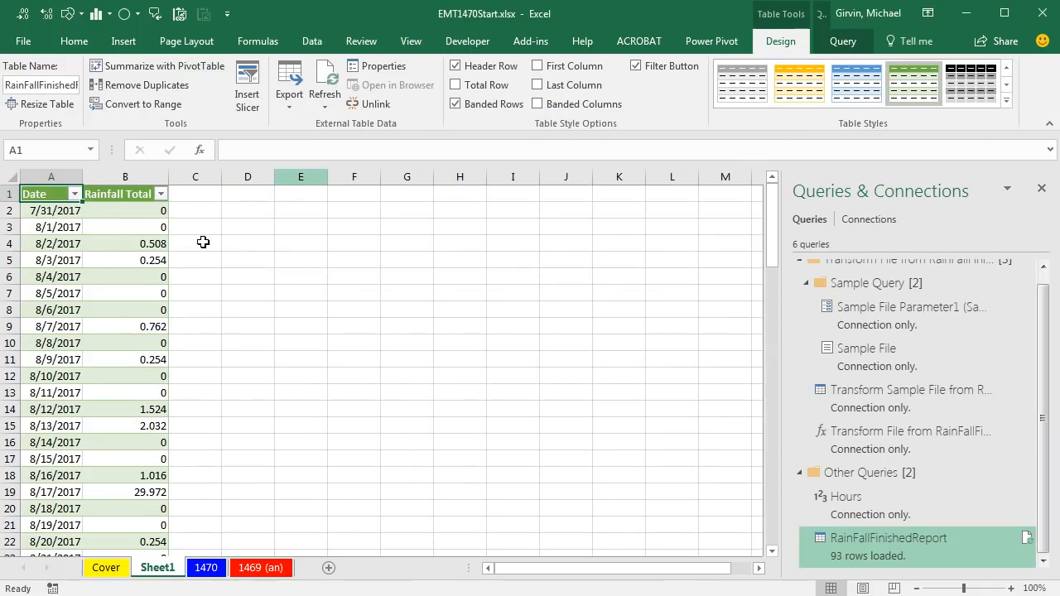
Move the entire Date and Rainfall Total table from Sheet1 to cell A6 of the 1470 sheet
click(47, 195)
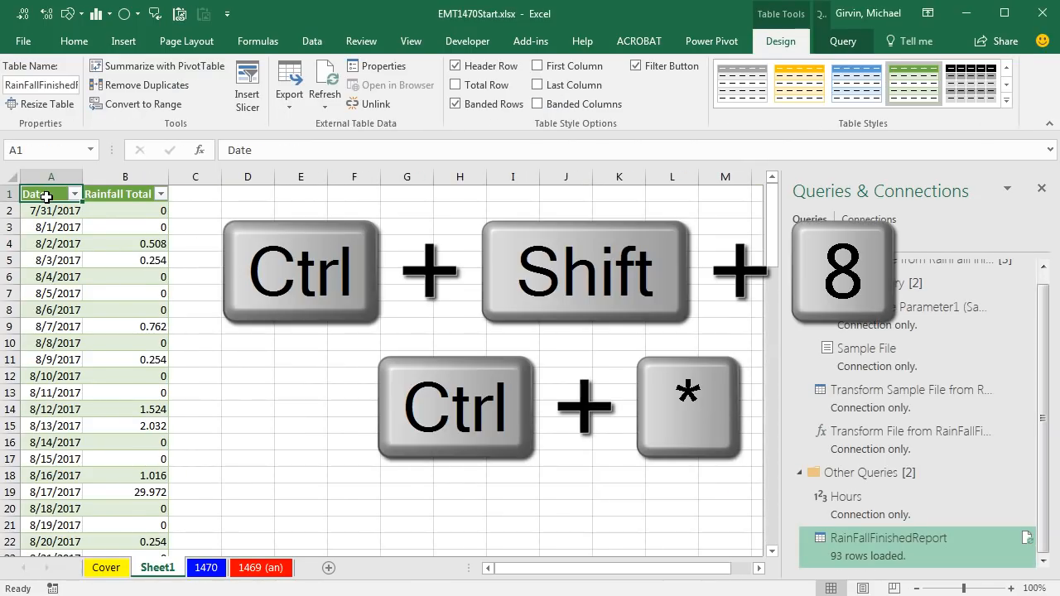
key(ctrl+shift+8)
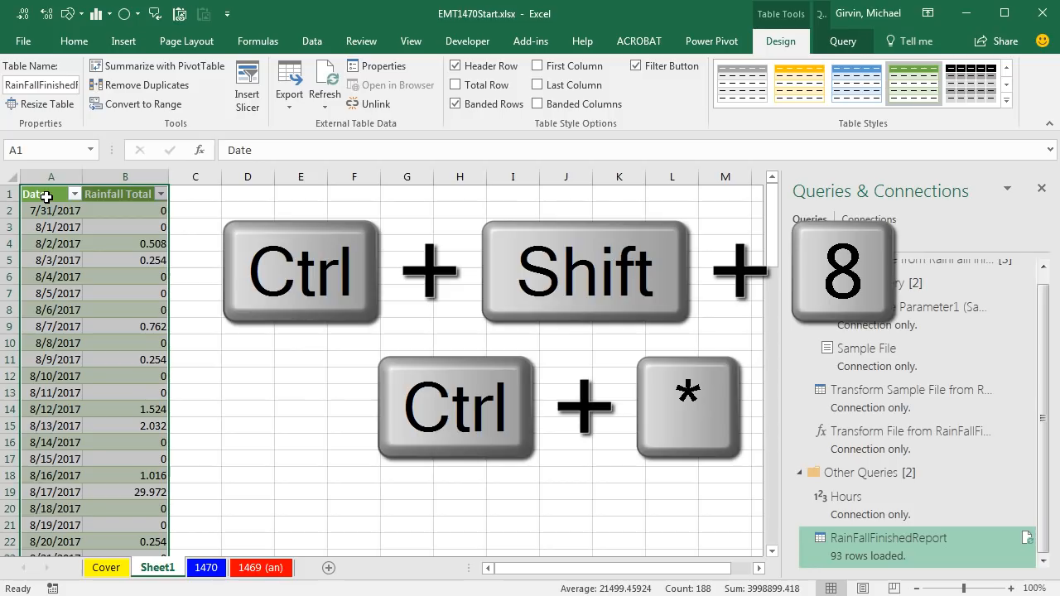
key(ctrl+x)
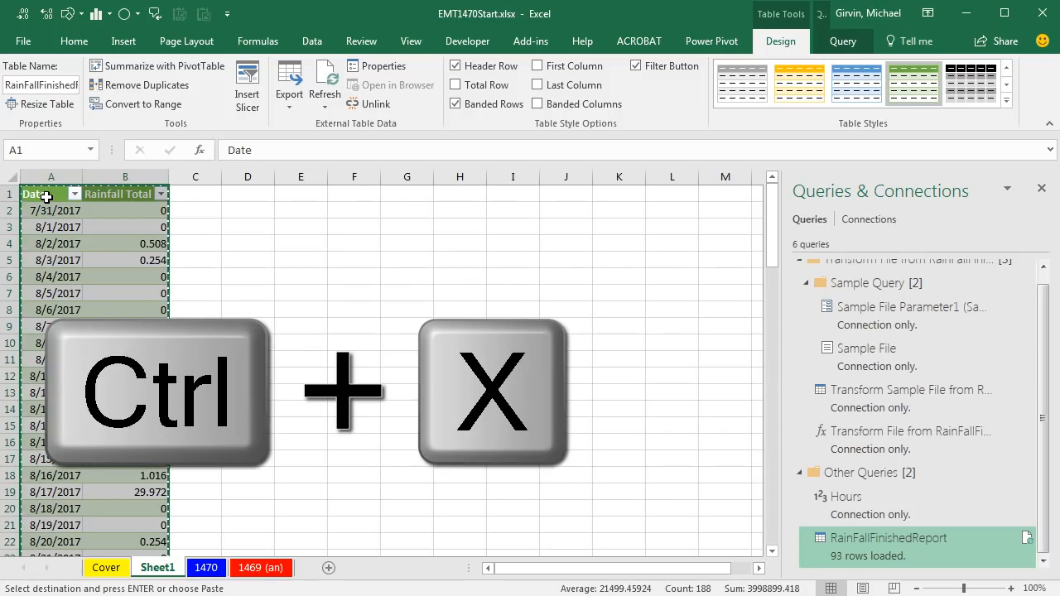
click(206, 569)
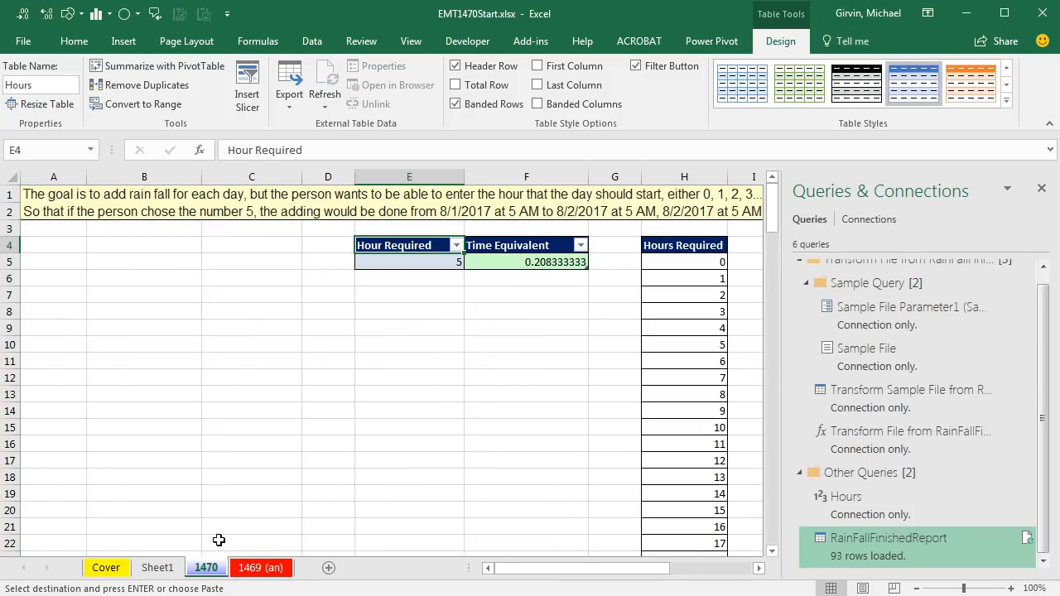
click(40, 281)
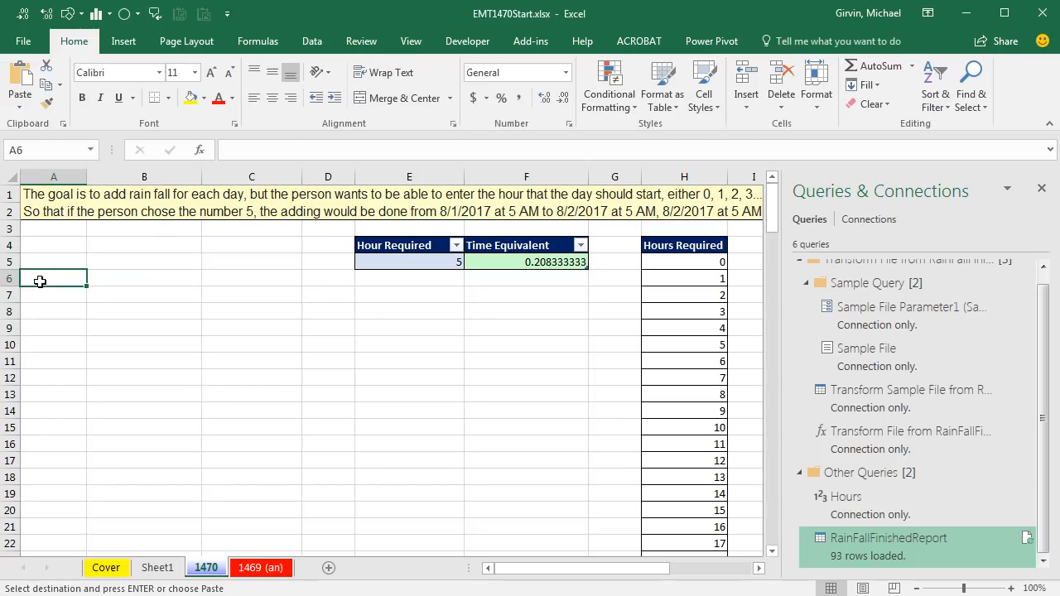
key(ctrl+v)
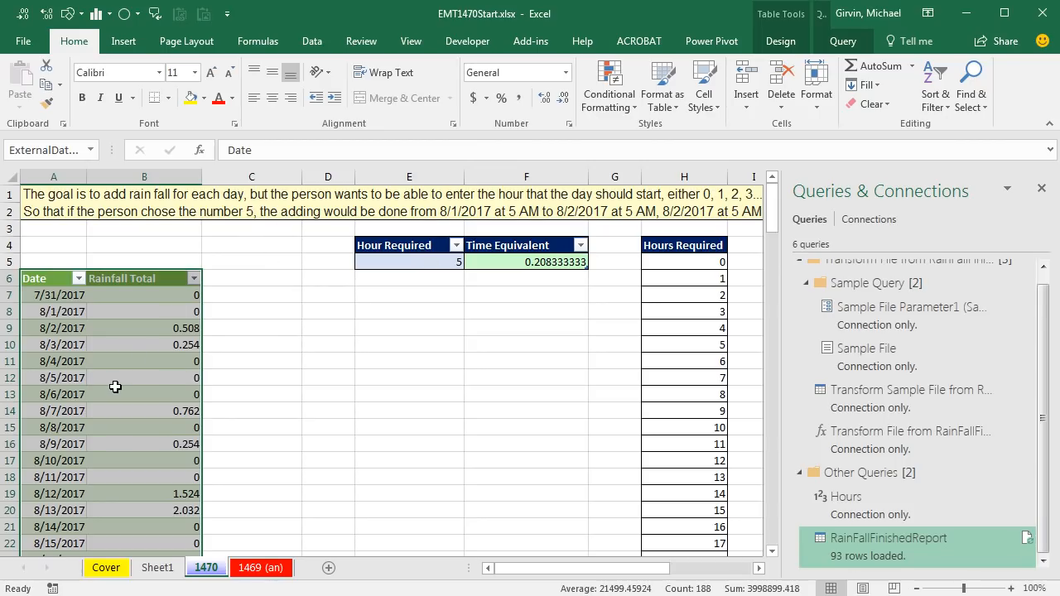
Set Hour Required in cell E5 to 10 and refresh the rainfall table and all queries
click(390, 263)
text(10)
key(Return)
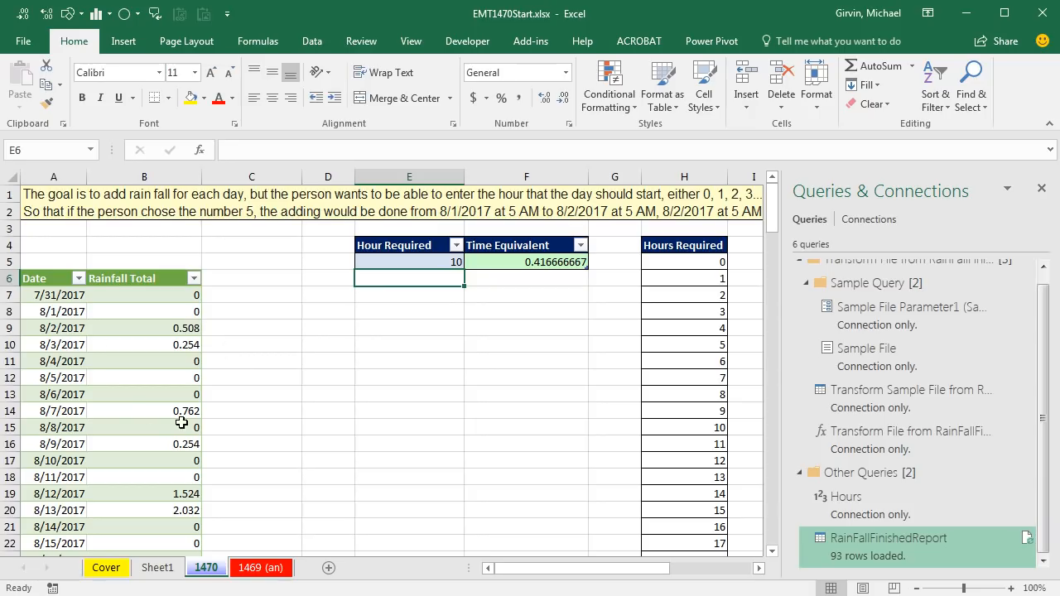
click(322, 51)
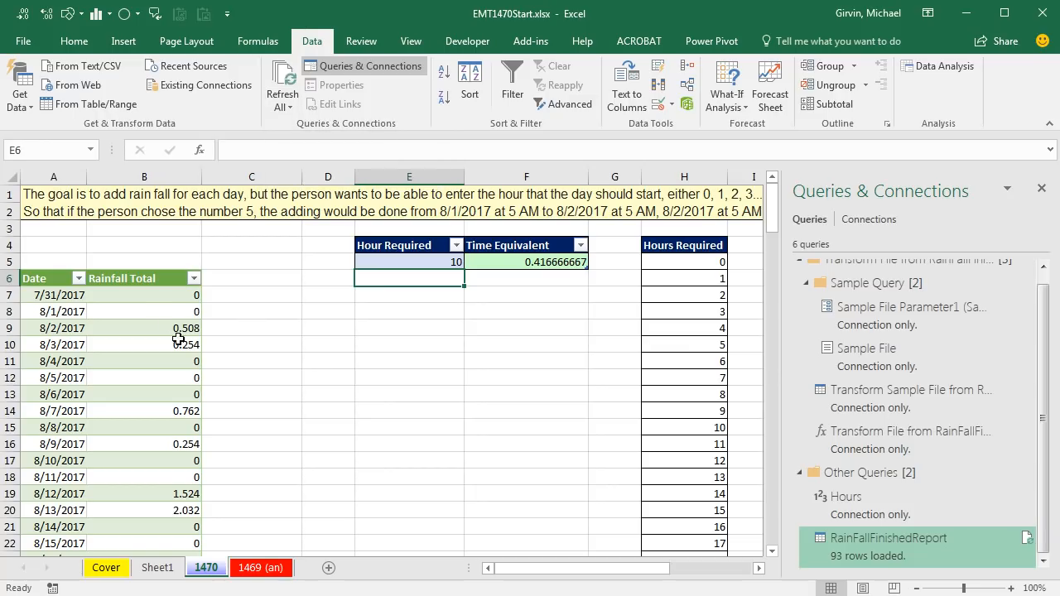
right_click(165, 315)
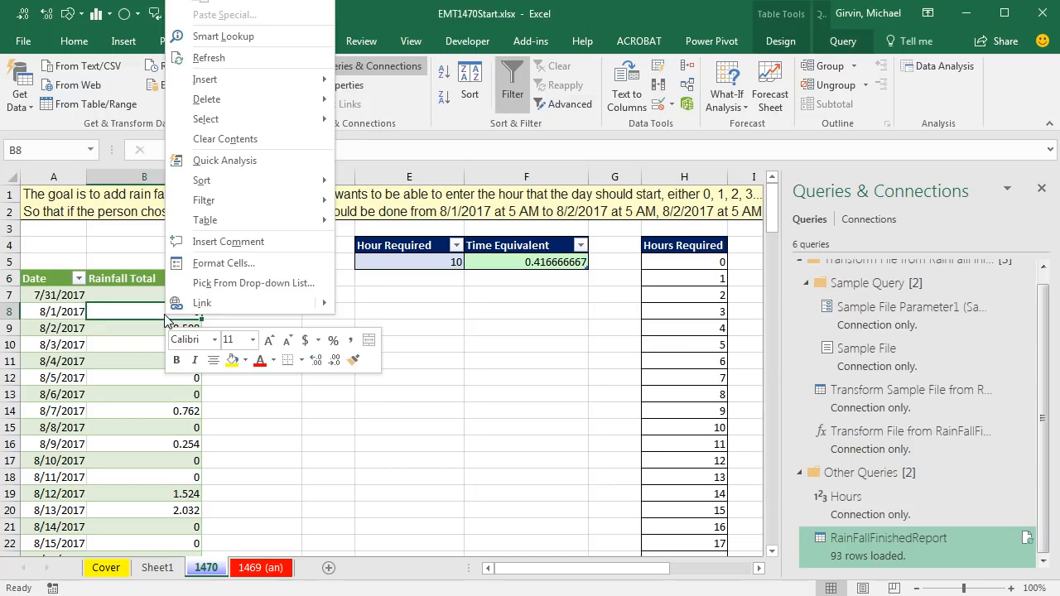
click(231, 59)
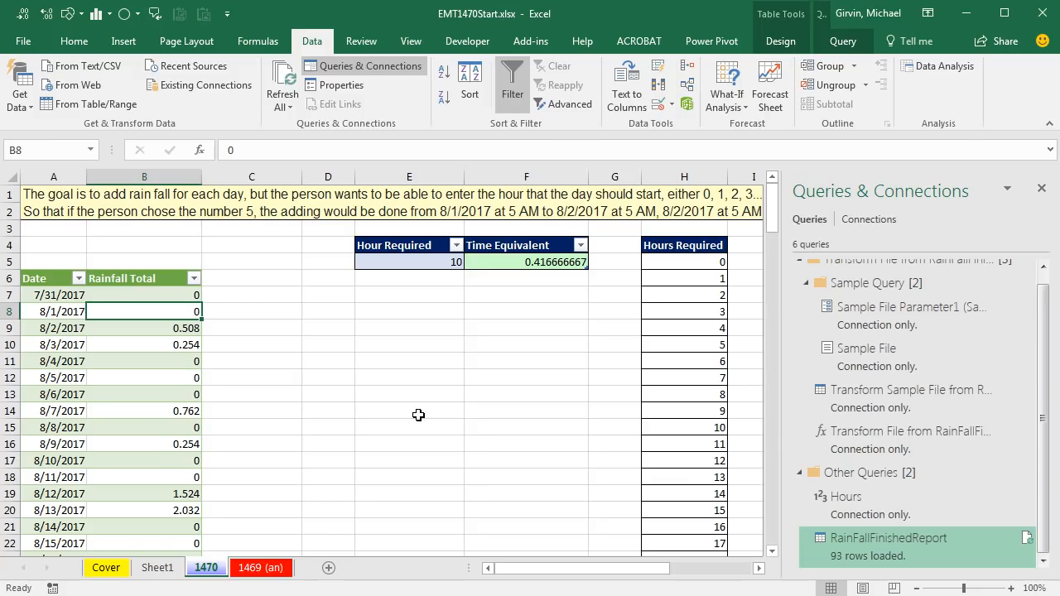
key(ctrl+alt+F5)
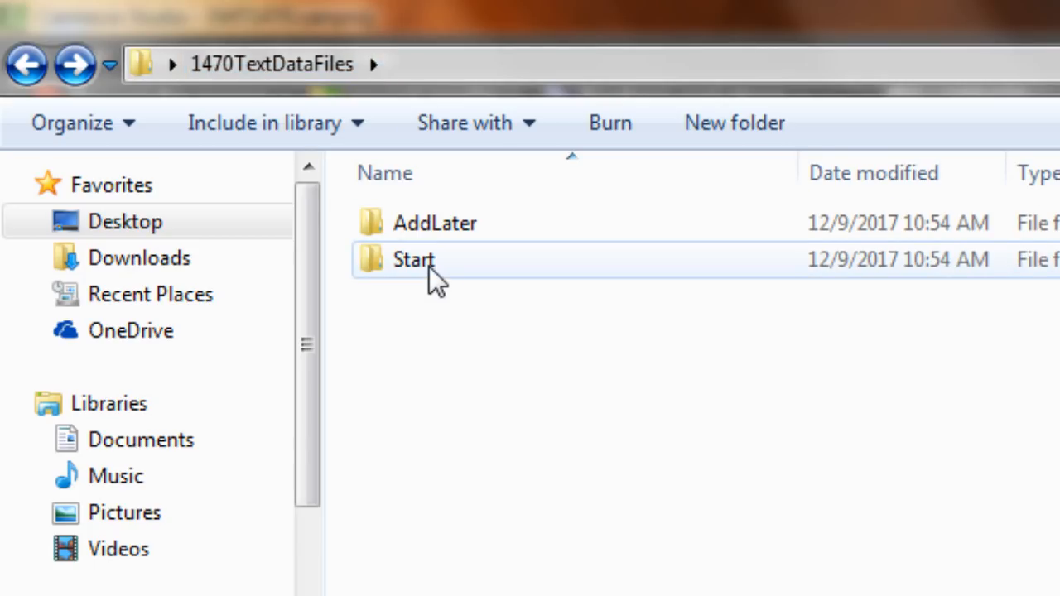
In Windows Explorer, copy all the files from the AddLater folder into the Start folder of 1470TextDataFiles
mouse_move(456, 268)
double_click(410, 228)
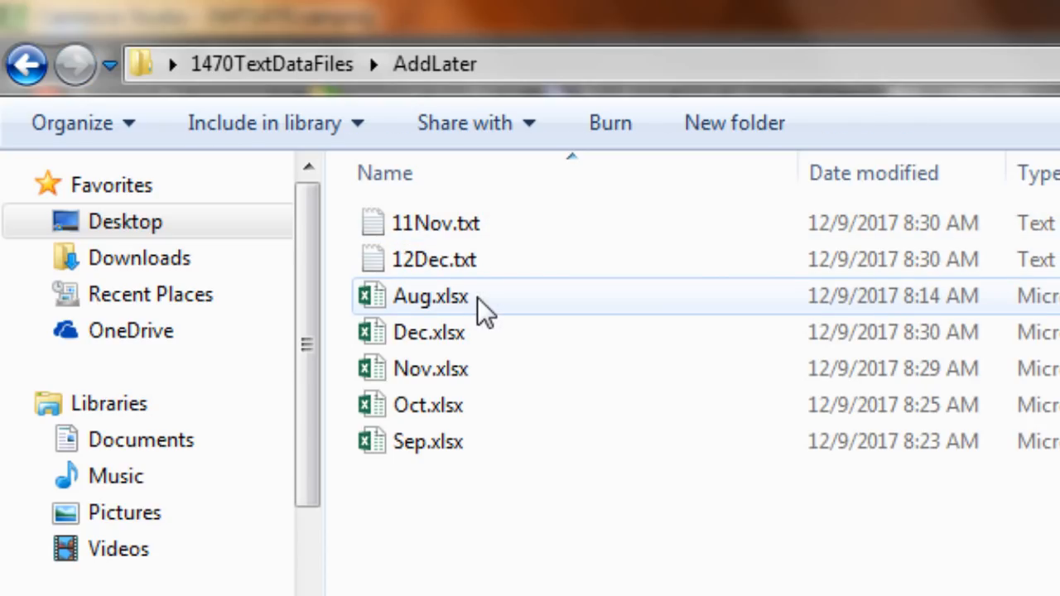
click(425, 229)
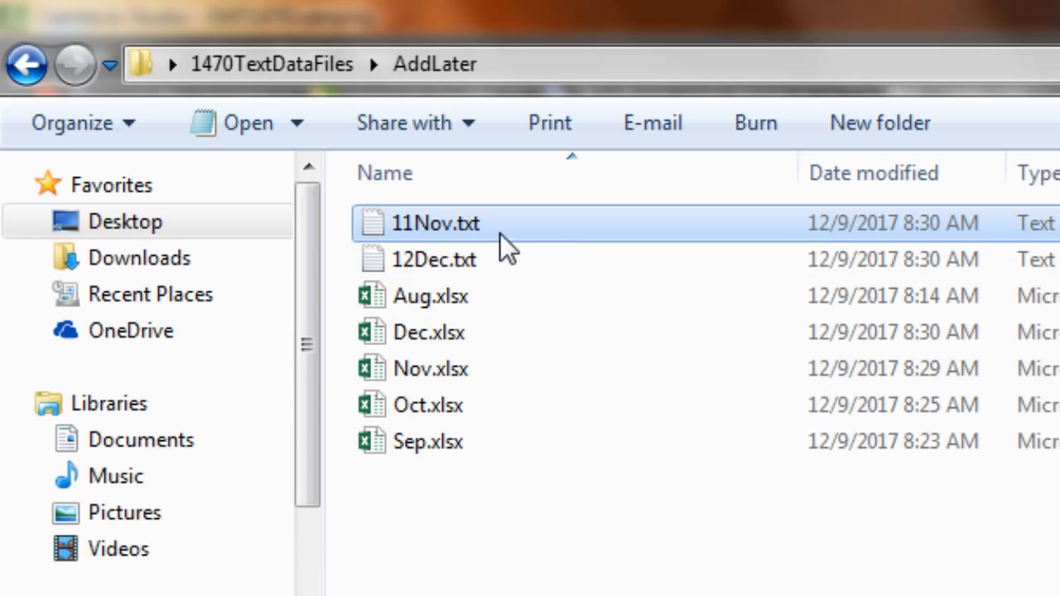
key(shift)
shift+click(465, 447)
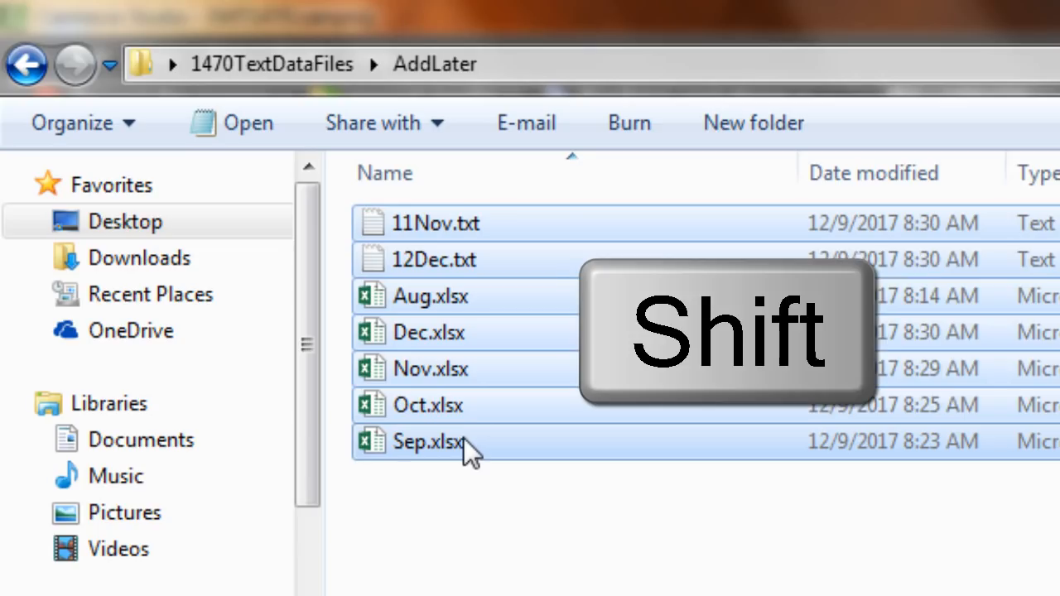
key(ctrl+c)
click(277, 77)
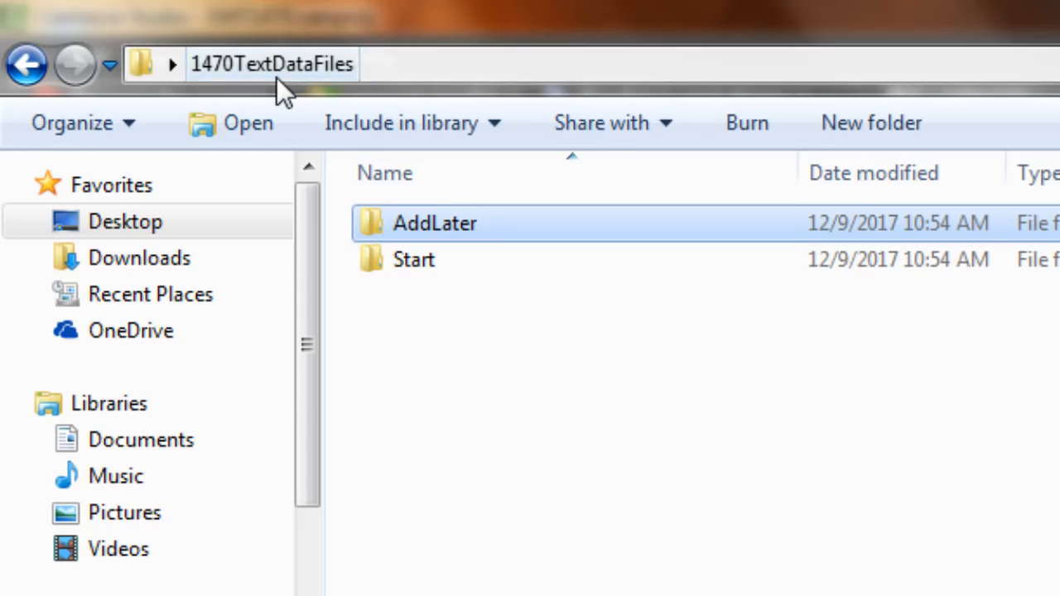
double_click(408, 263)
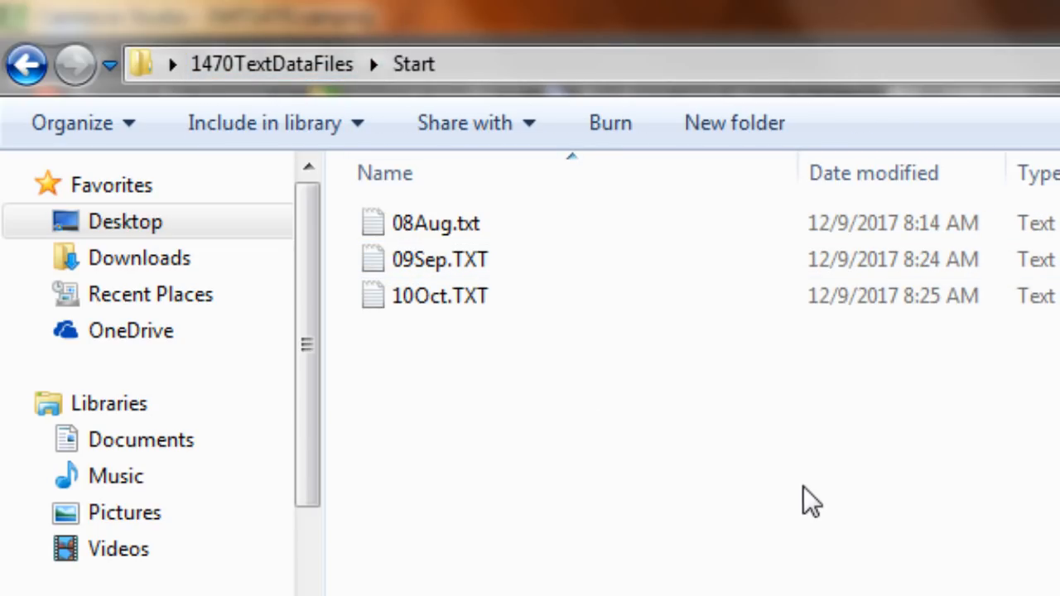
key(ctrl+v)
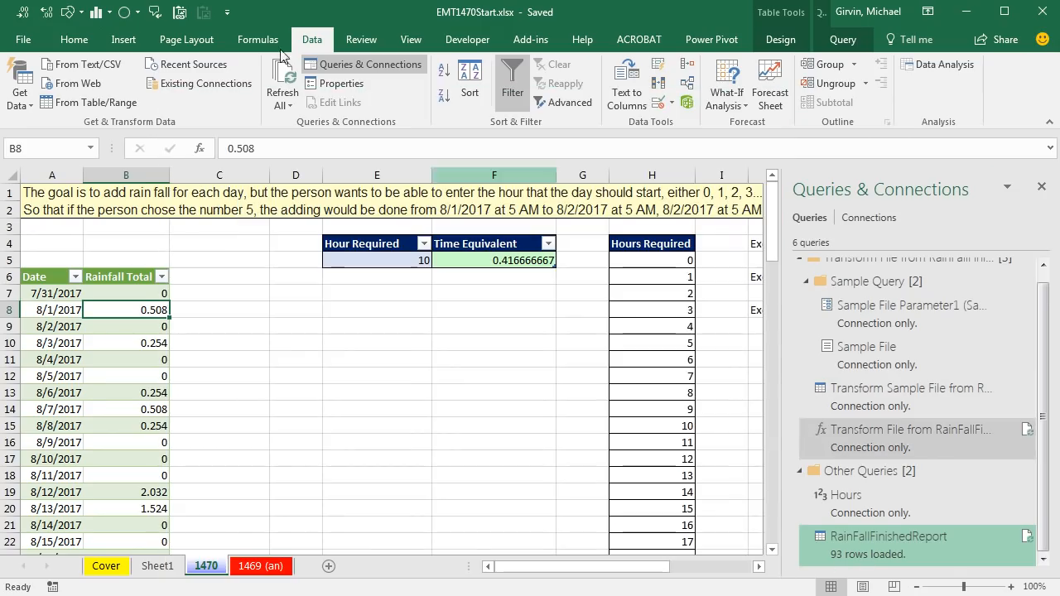
In Excel, refresh the Rainfall Total table on sheet 1470 and review the rows at its end
right_click(116, 314)
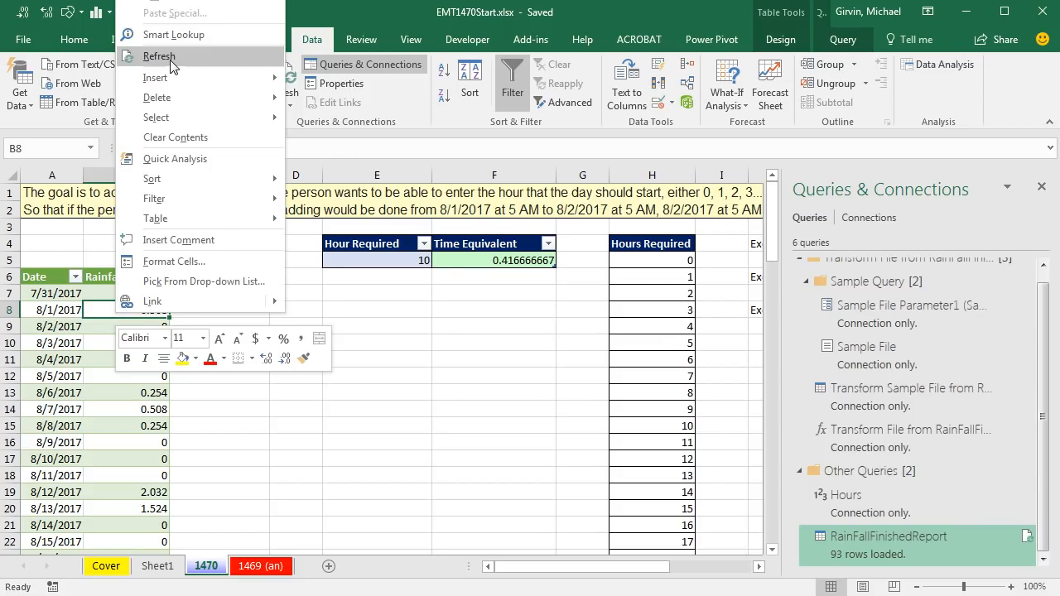
click(166, 57)
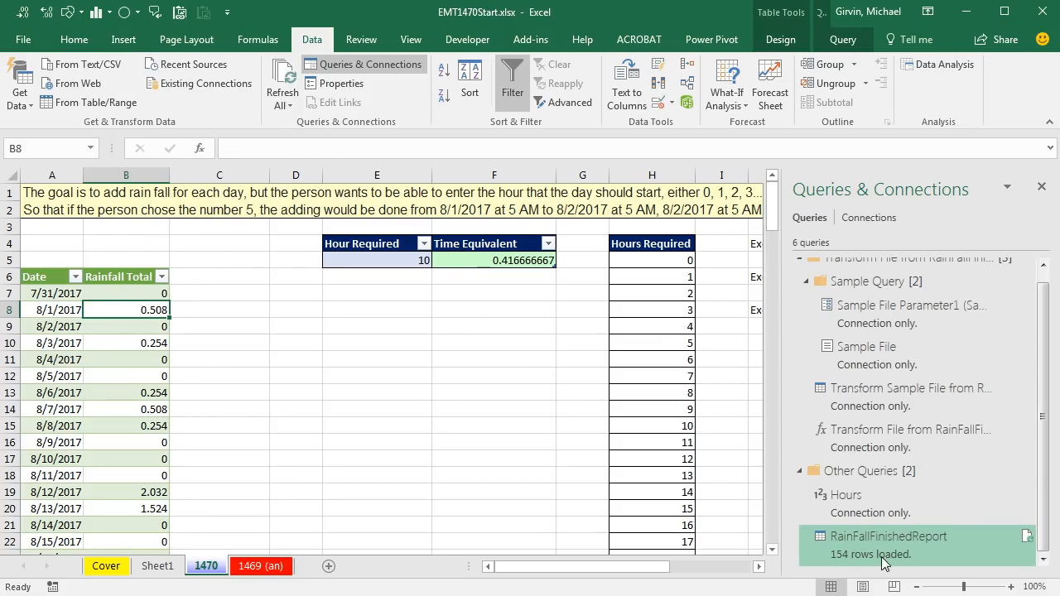
mouse_move(870, 563)
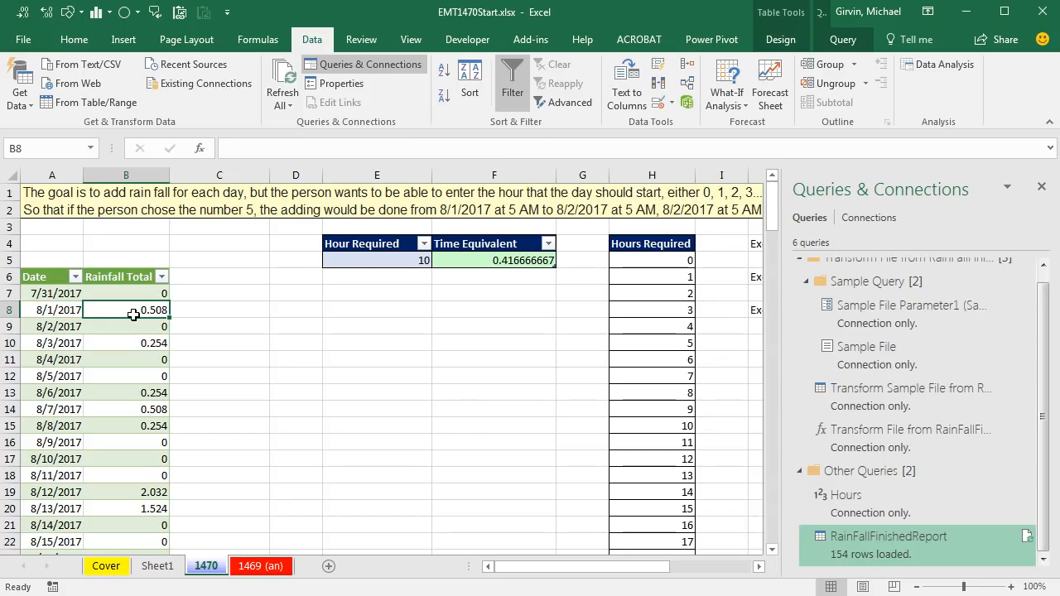
click(128, 313)
key(ctrl+Down)
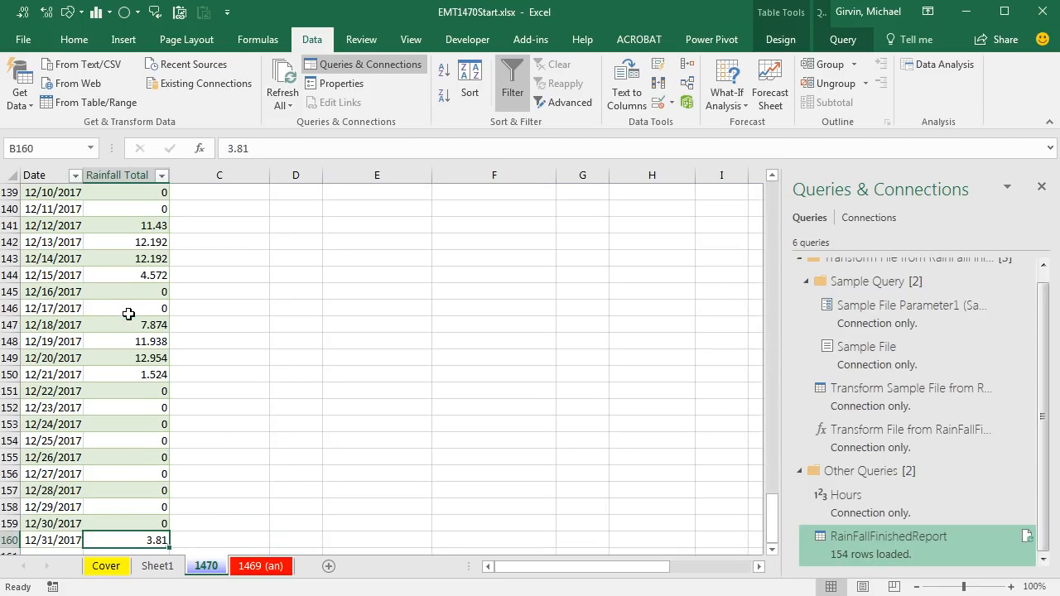
scroll(182, 364, down, 2)
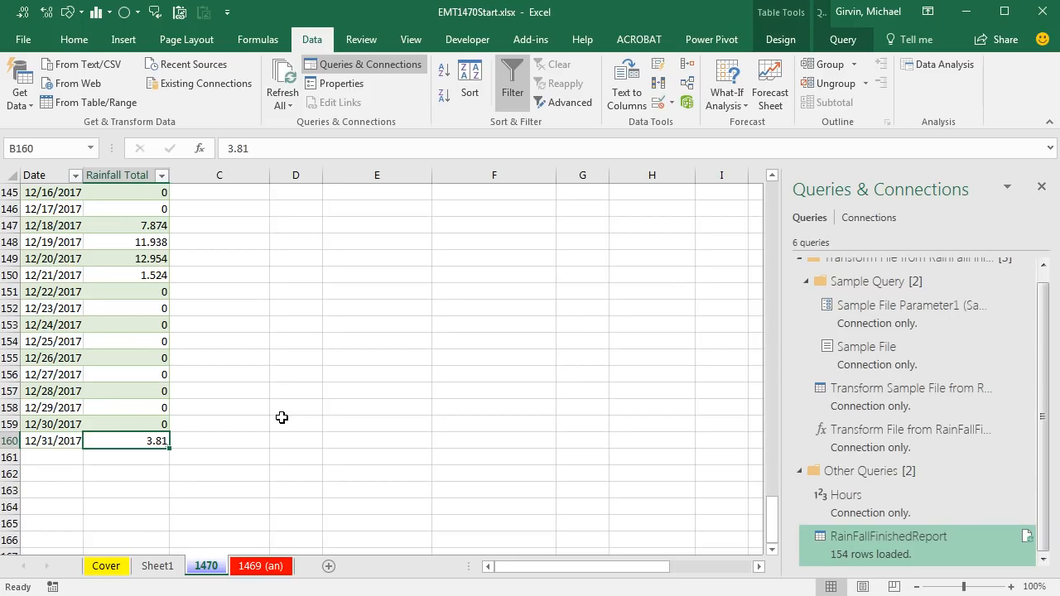
key(ctrl+Home)
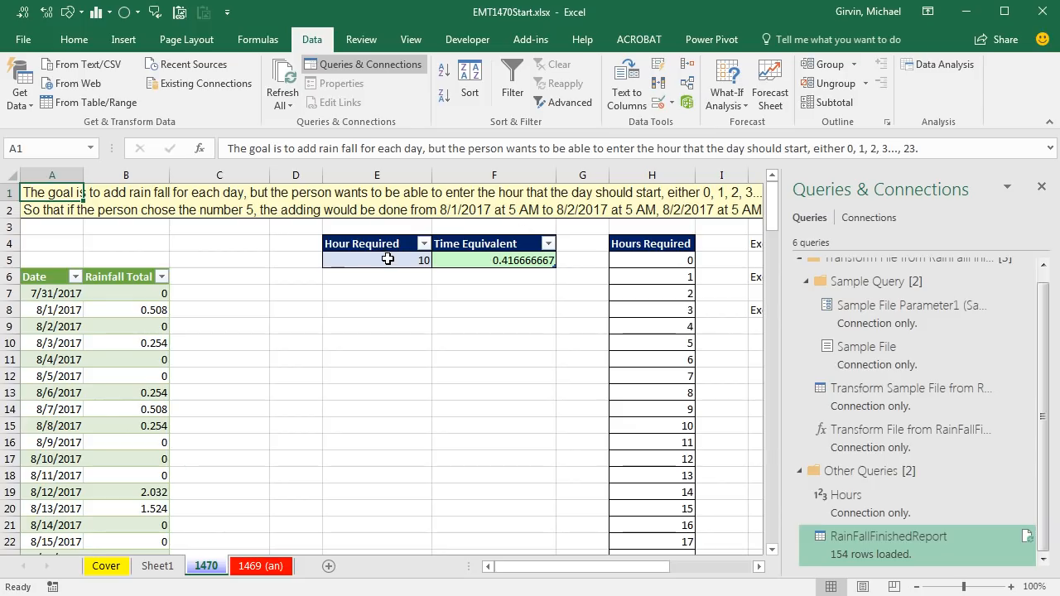
Set Hour Required in cell E5 to 0 and refresh the rainfall table
click(409, 262)
click(440, 261)
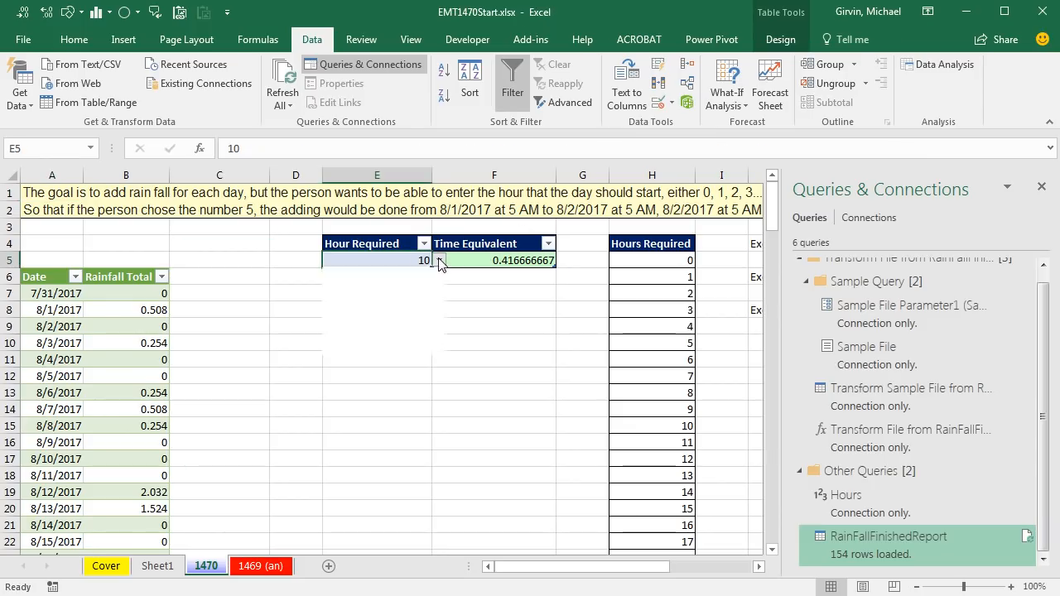
drag(439, 309, 439, 292)
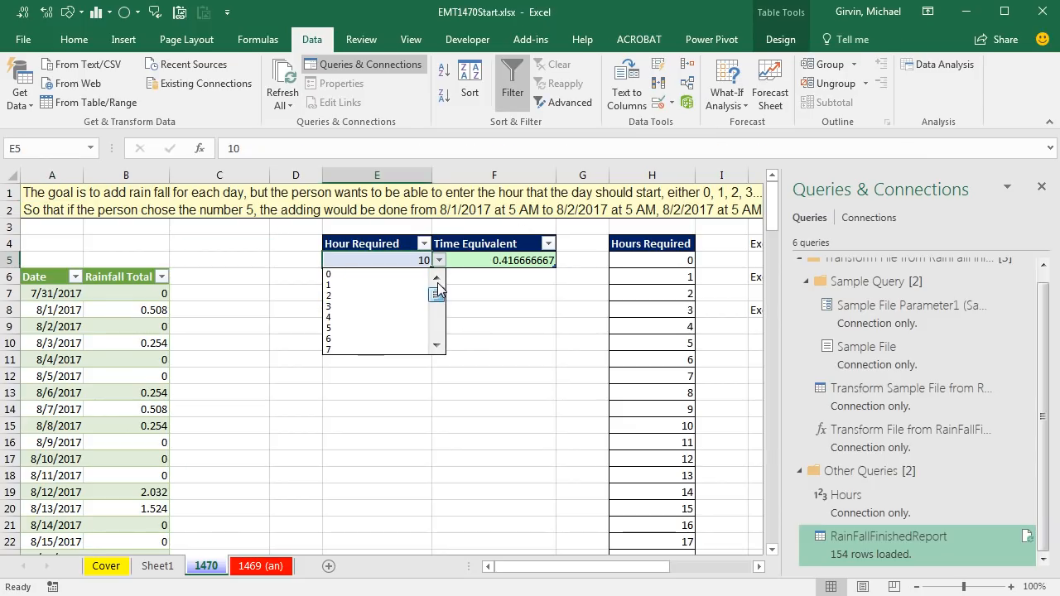
click(332, 277)
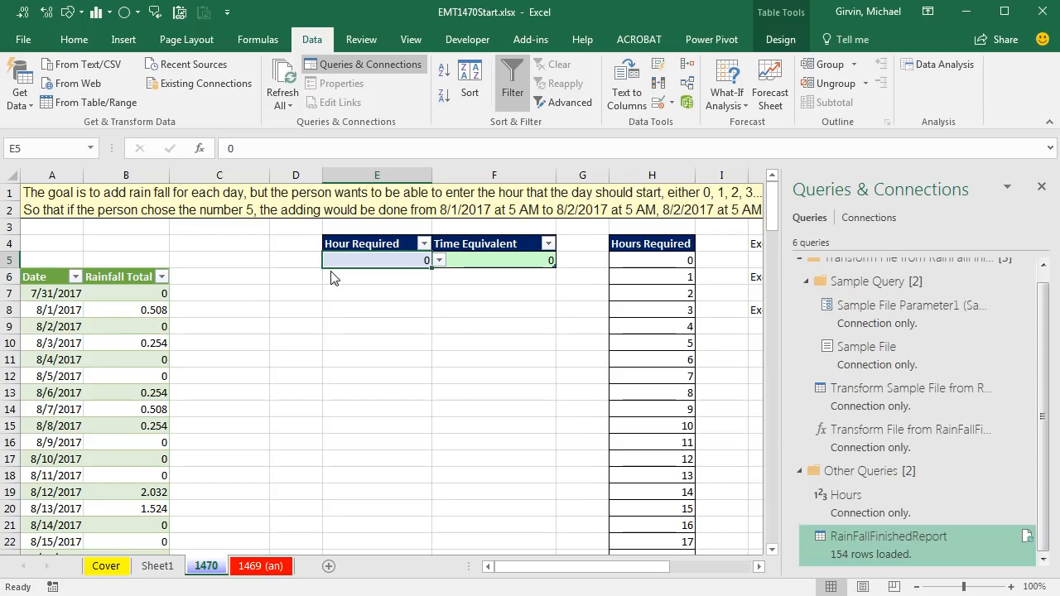
right_click(150, 310)
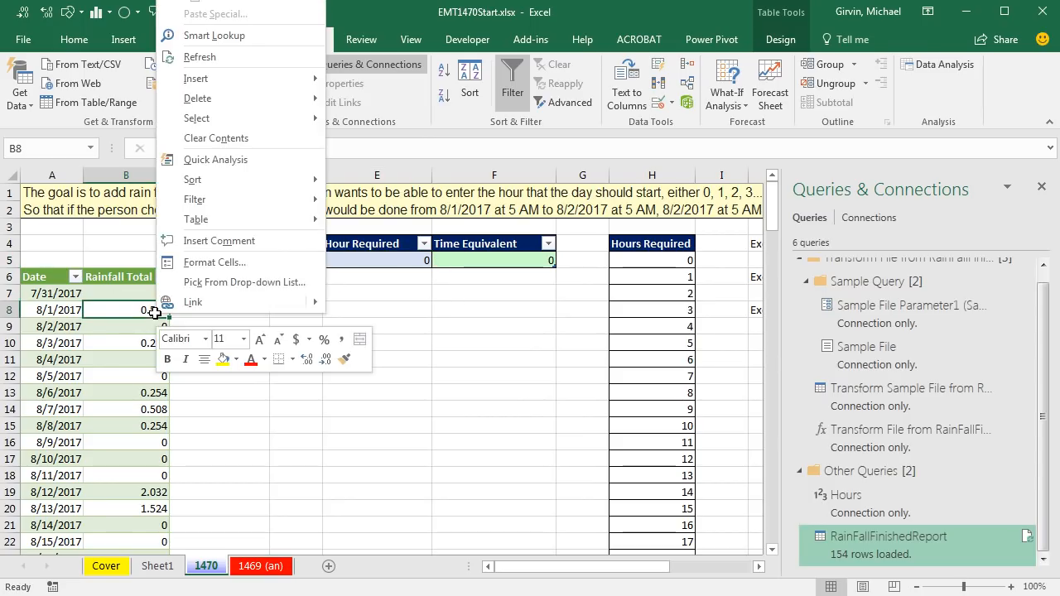
click(281, 57)
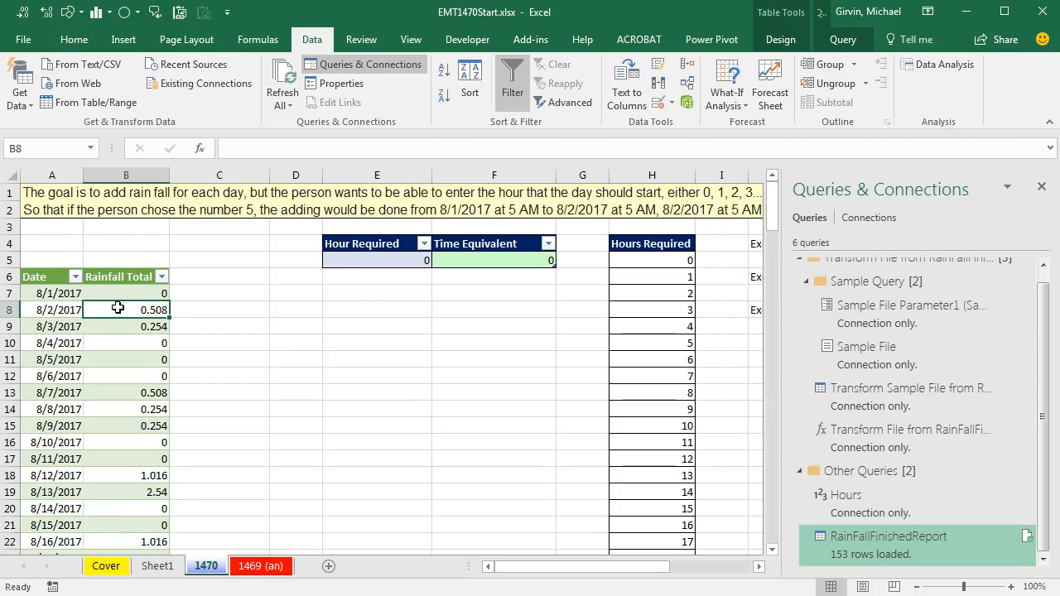
In the EMT1470Finished workbook, open the RainFallFinishedReport query for editing and examine its Source step and folder path setting
key(ctrl+Tab)
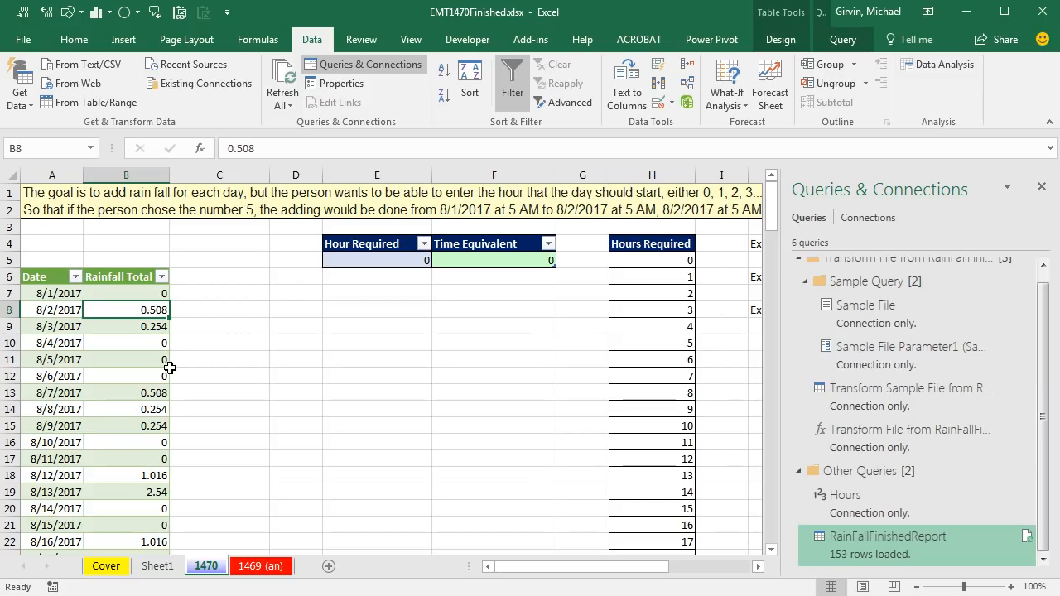
mouse_move(862, 558)
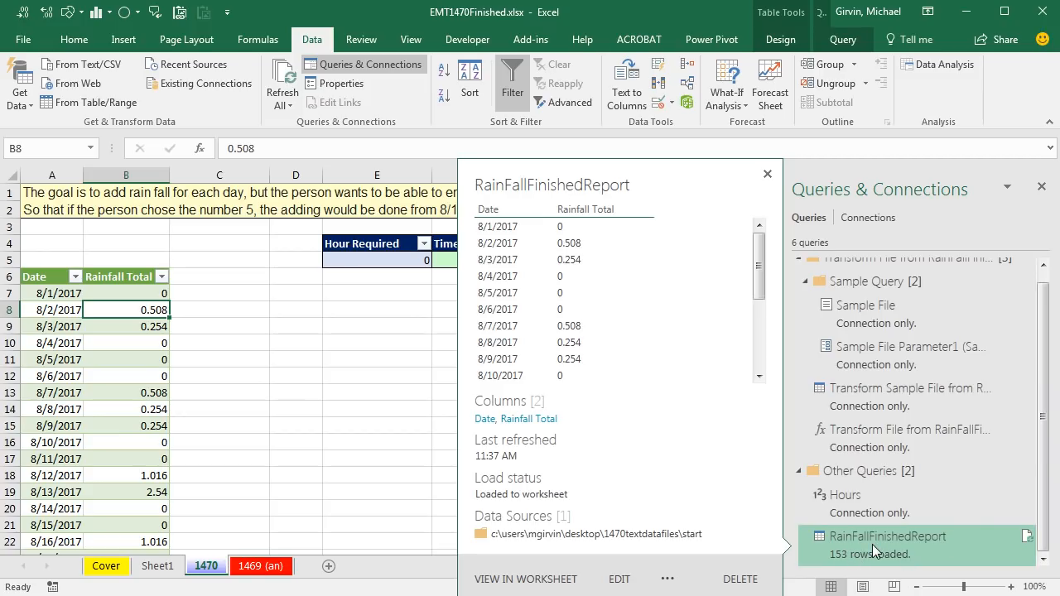
double_click(872, 544)
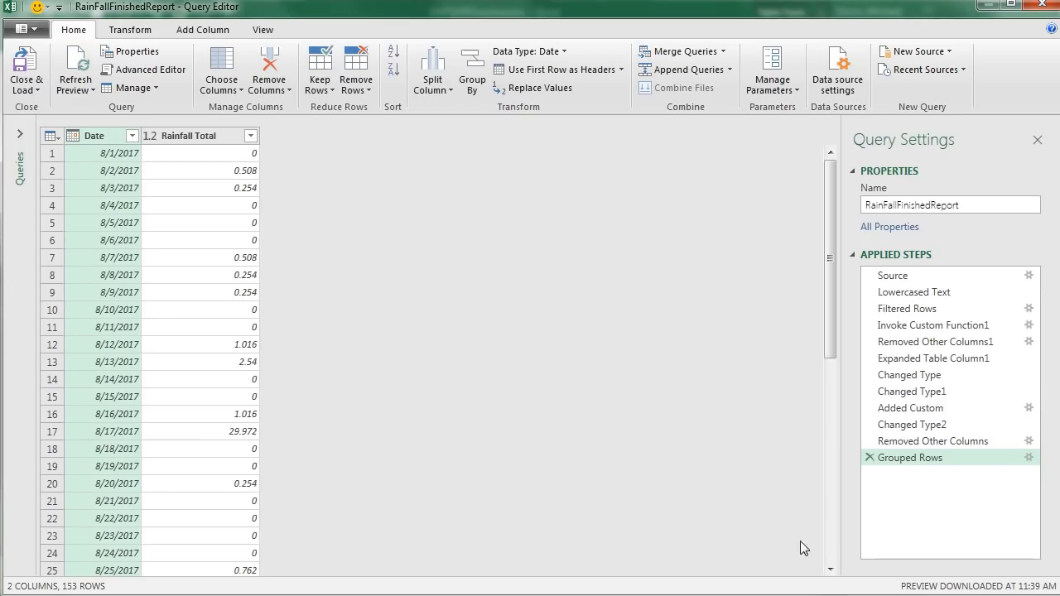
click(905, 276)
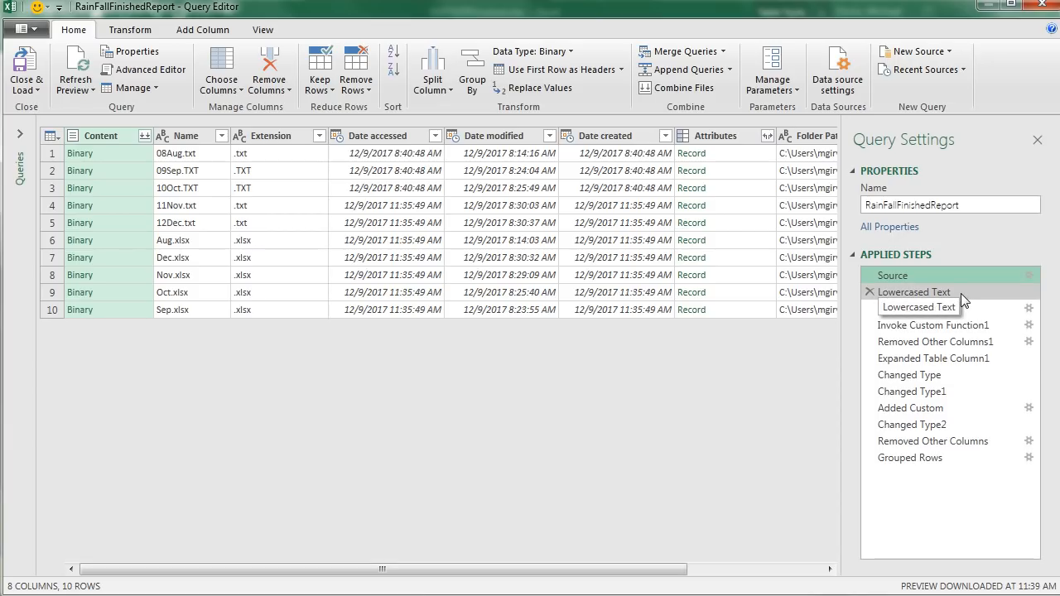
click(1029, 276)
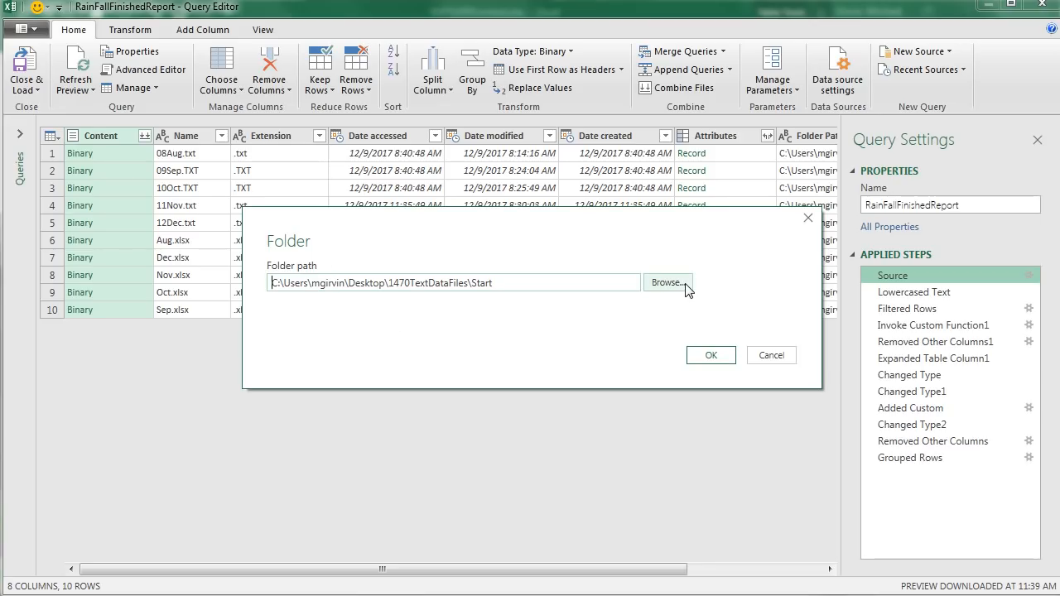
click(766, 357)
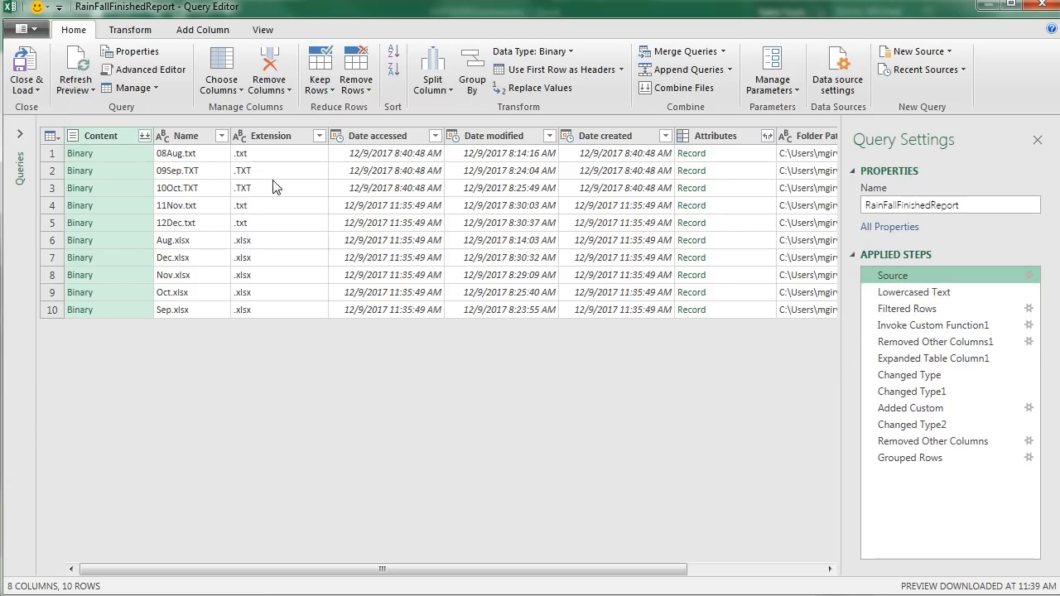
Examine the query's Lowercased Text and Filtered Rows steps, keeping both, and return to the EMT1470Start workbook
click(914, 291)
key(Delete)
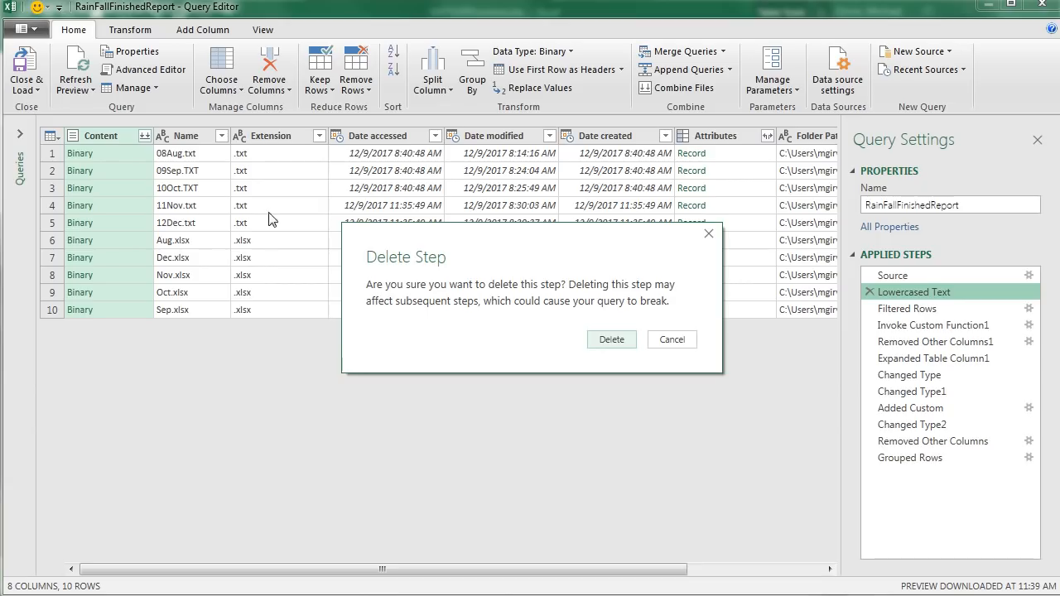
click(675, 342)
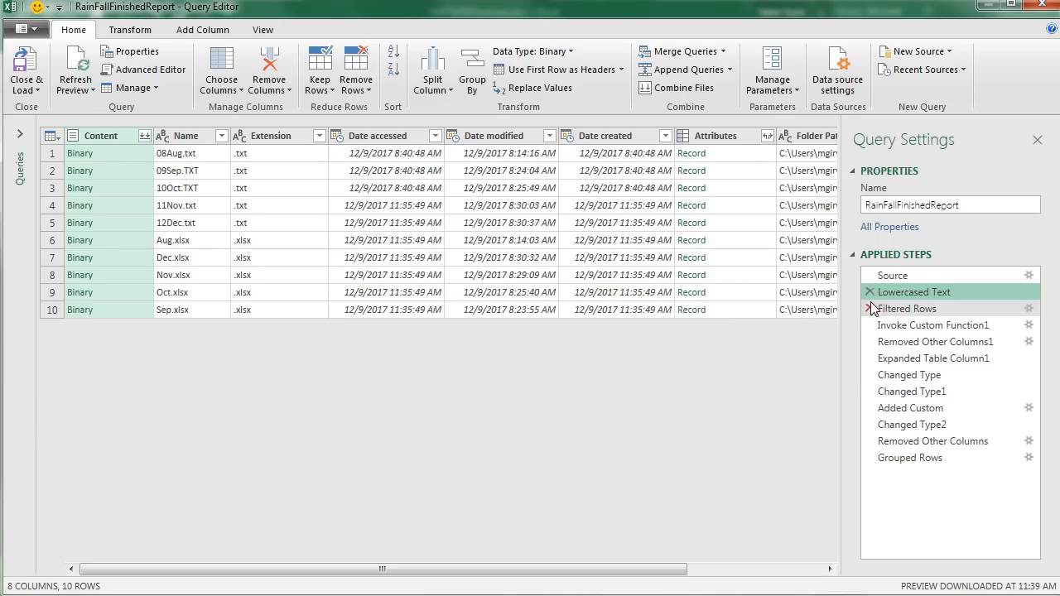
click(939, 310)
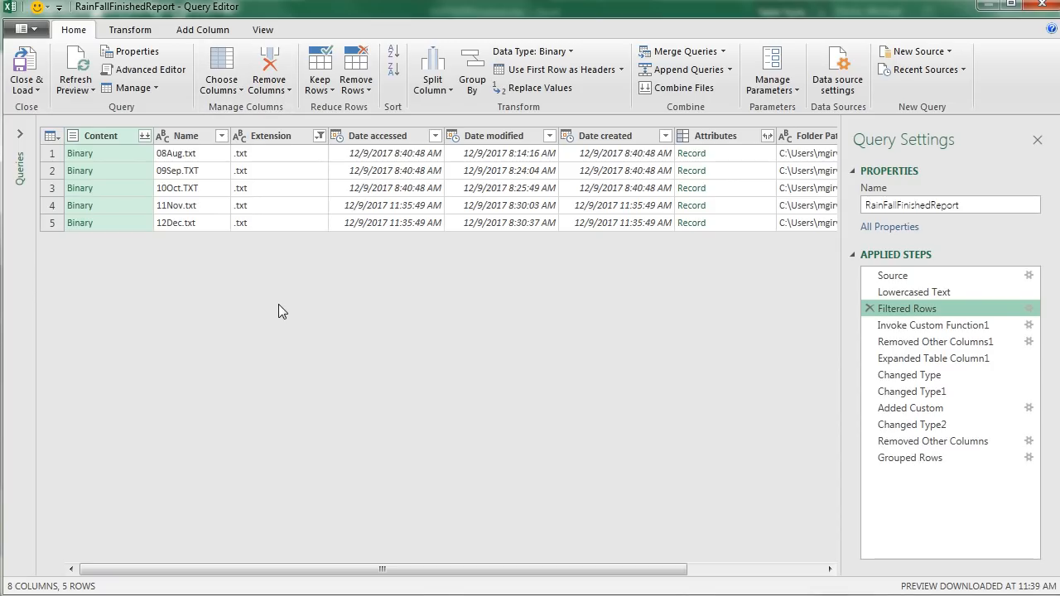
click(1042, 5)
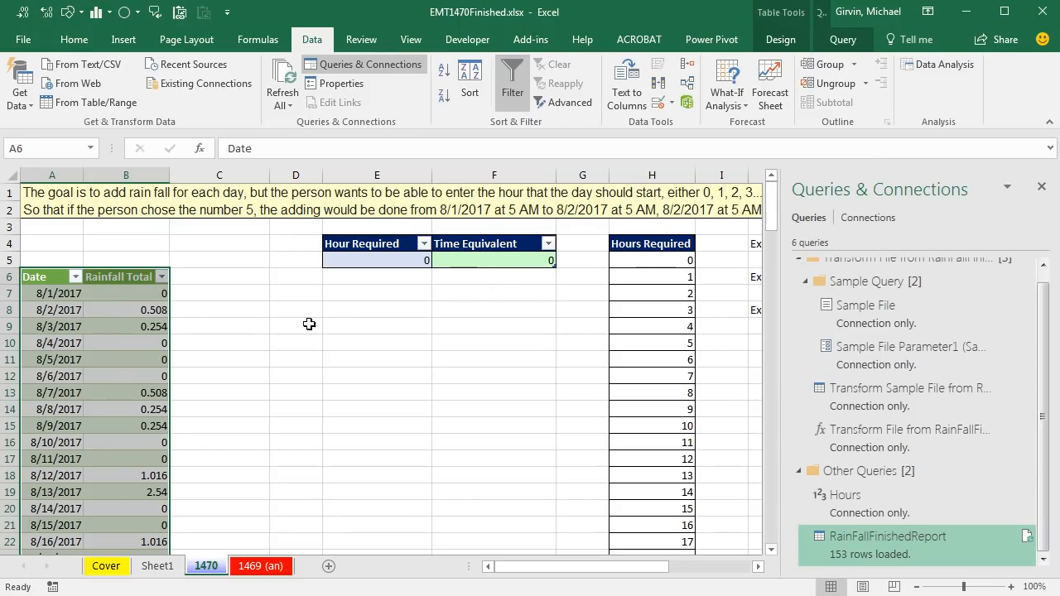
key(ctrl+Tab)
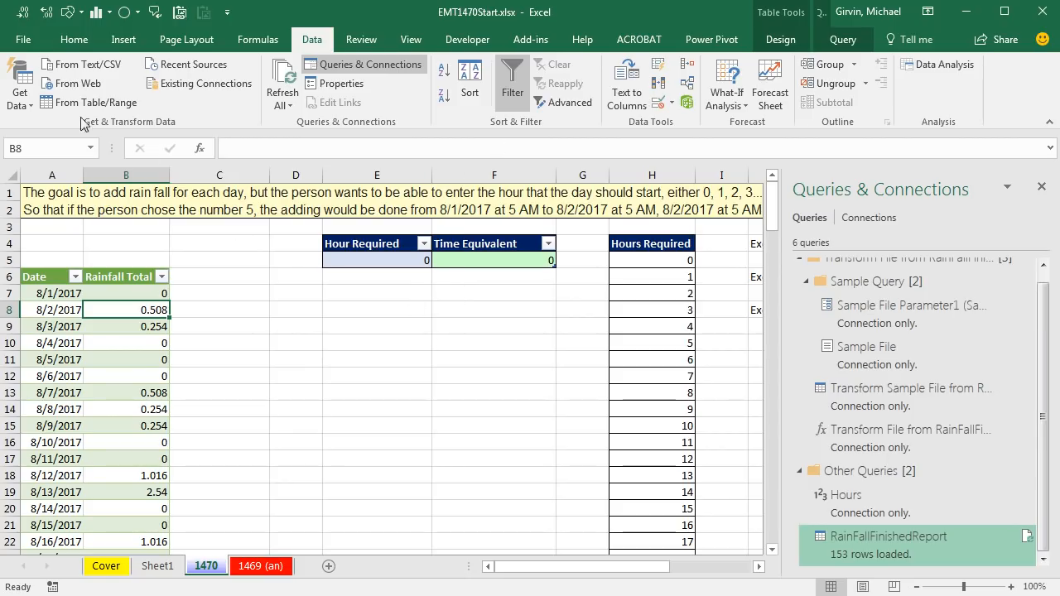
click(31, 106)
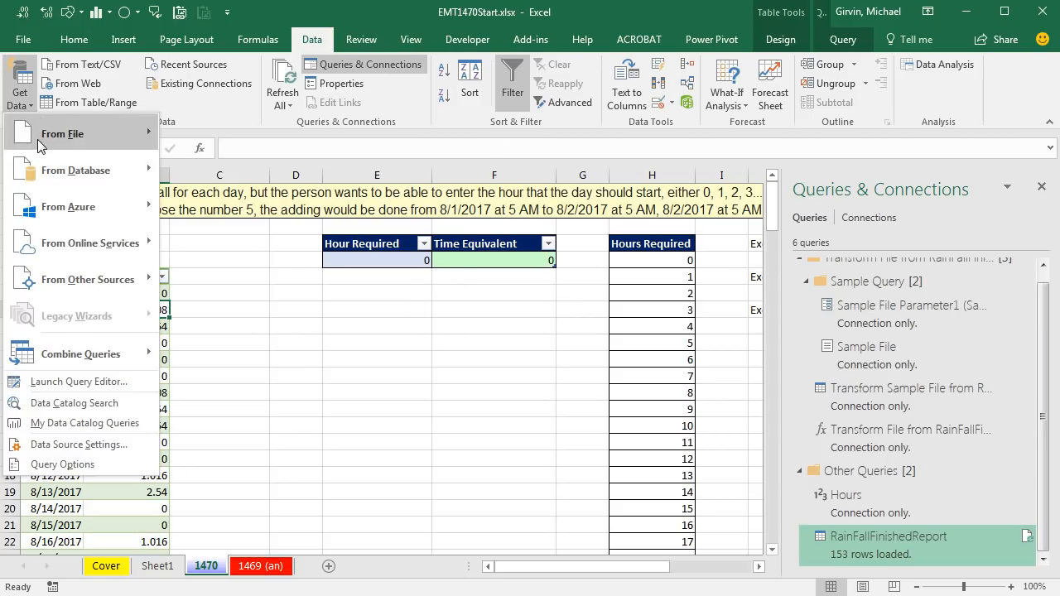
mouse_move(137, 131)
key(Escape)
key(Escape)
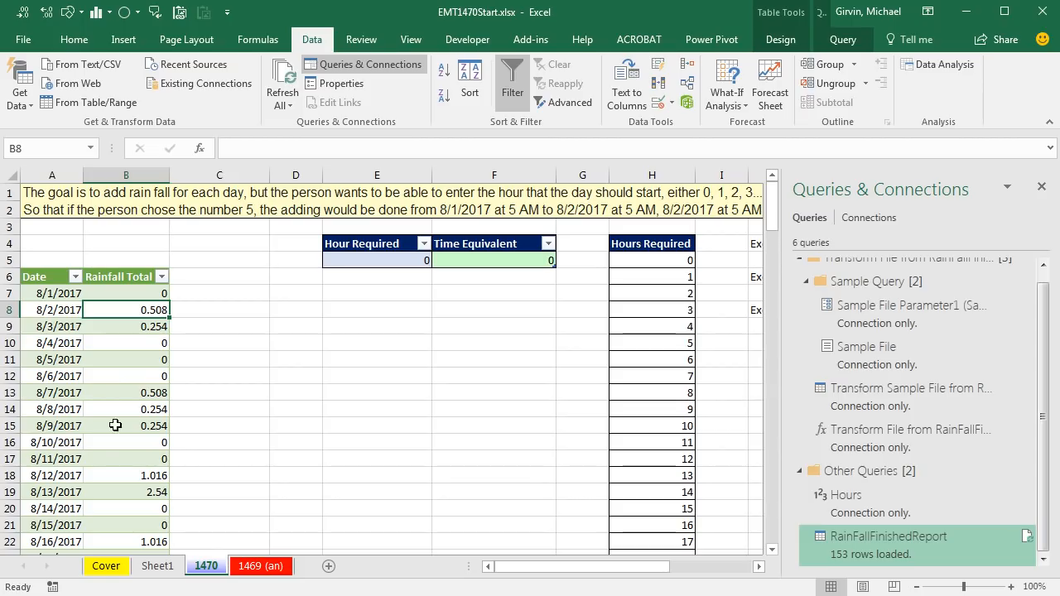
Show the workbook's Cover sheet
click(108, 569)
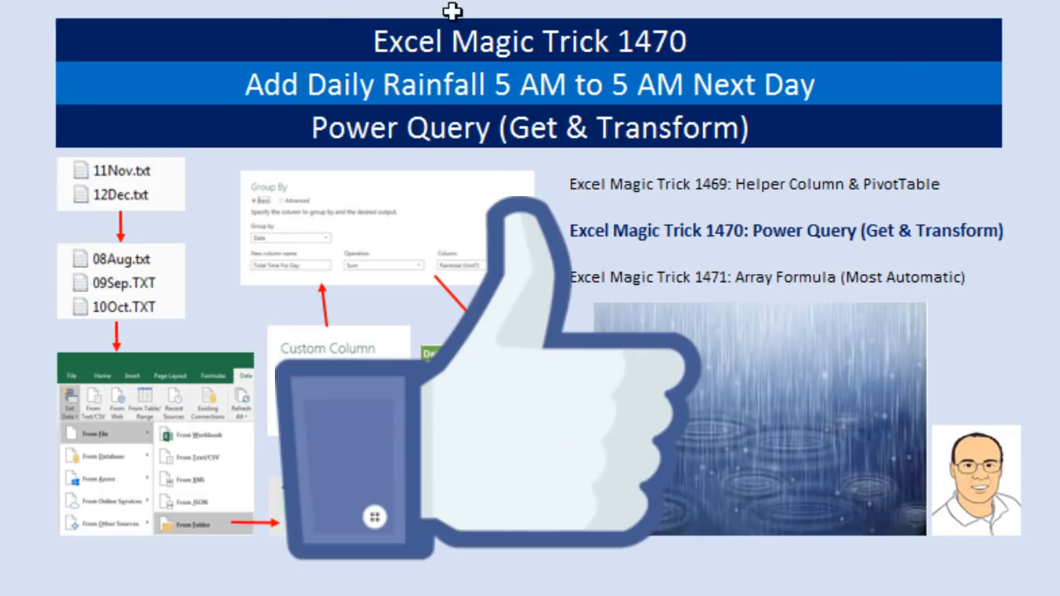